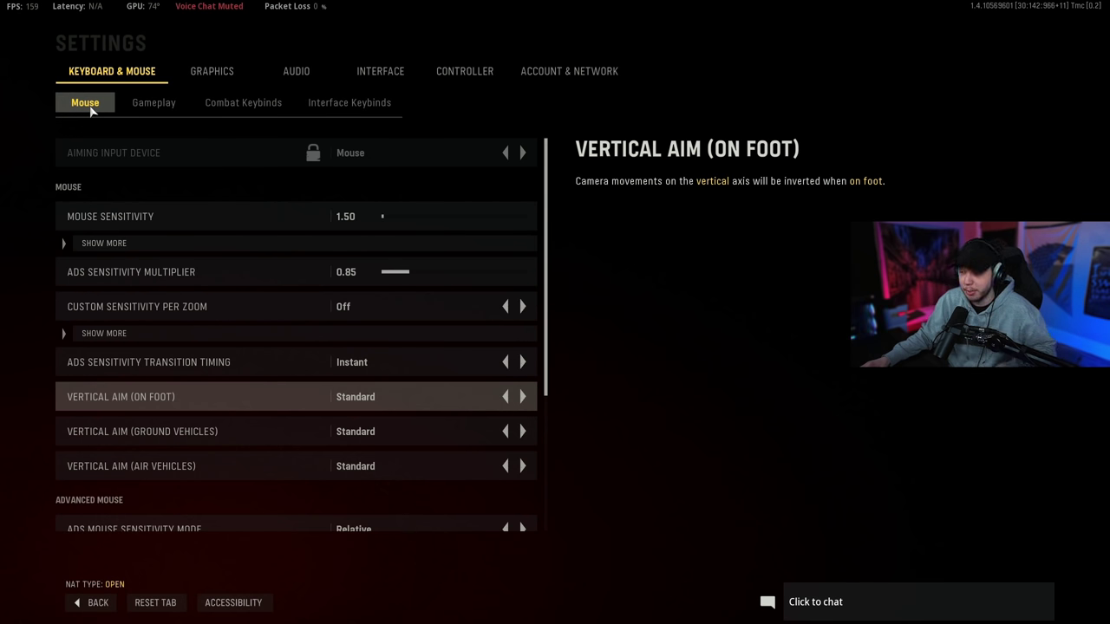
- Reveal Monitor Distance Coefficient at 1.78 and confirm mouse filtering 0 and smoothing Off
{"action": "scroll", "coordinate": [159, 355], "scroll_direction": "down", "scroll_amount": 2}
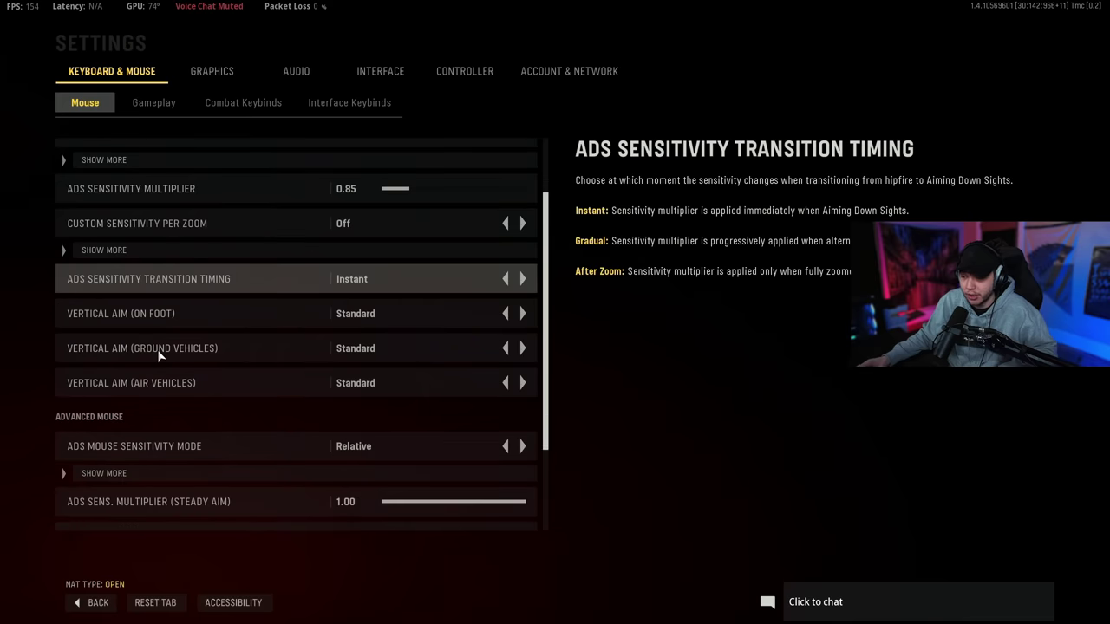
{"action": "scroll", "coordinate": [173, 355], "scroll_direction": "down", "scroll_amount": 3}
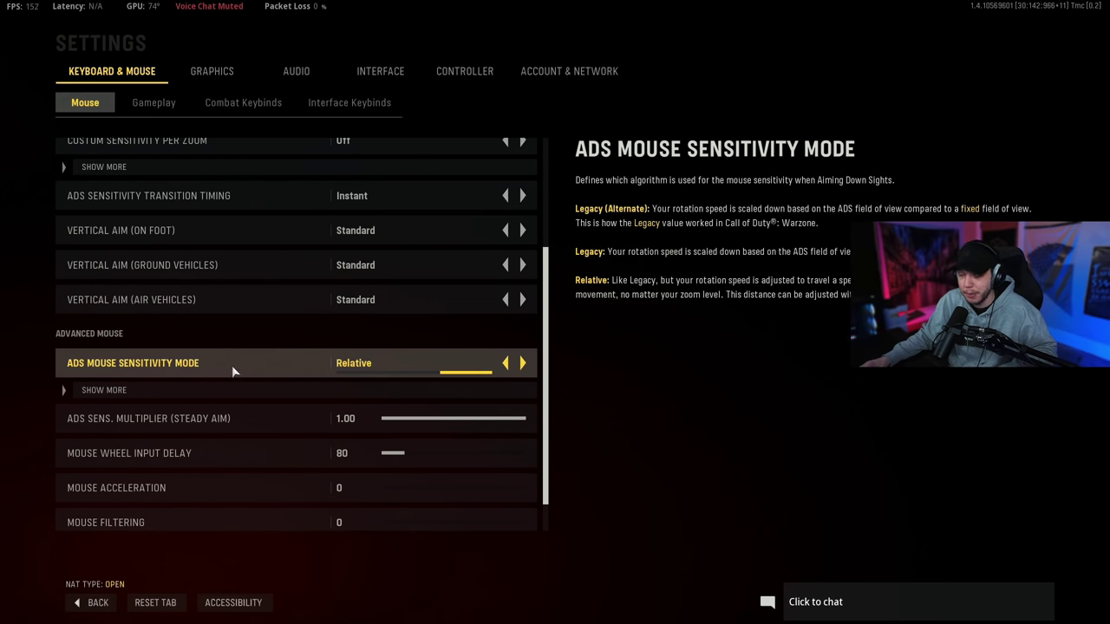
{"action": "left_click", "coordinate": [141, 394]}
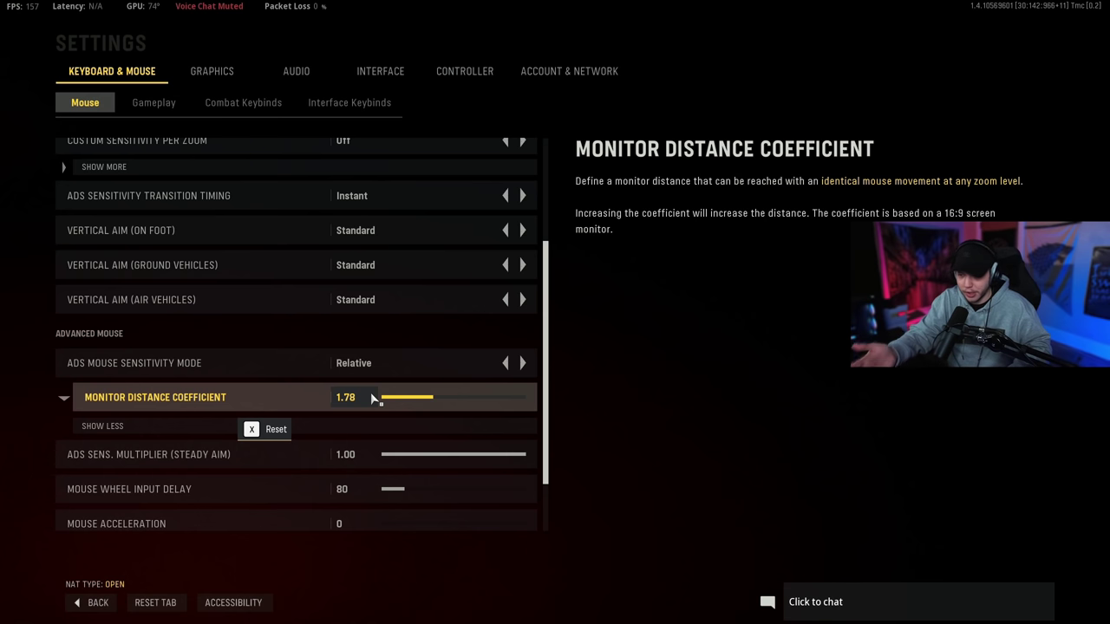
{"action": "scroll", "coordinate": [370, 407], "scroll_direction": "down", "scroll_amount": 2}
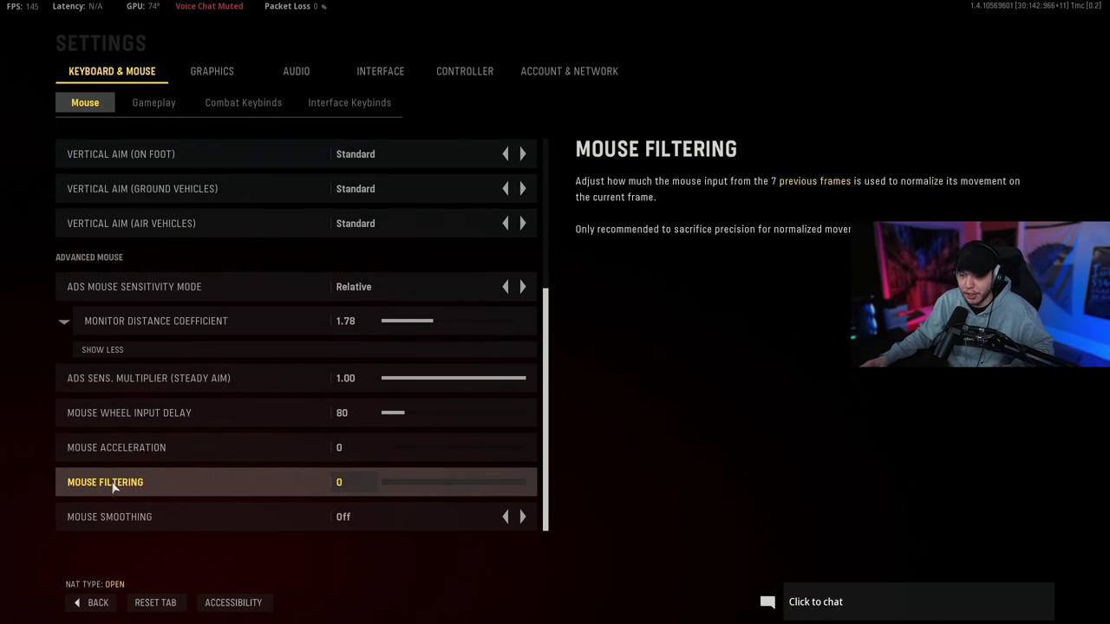
{"action": "left_click", "coordinate": [171, 514]}
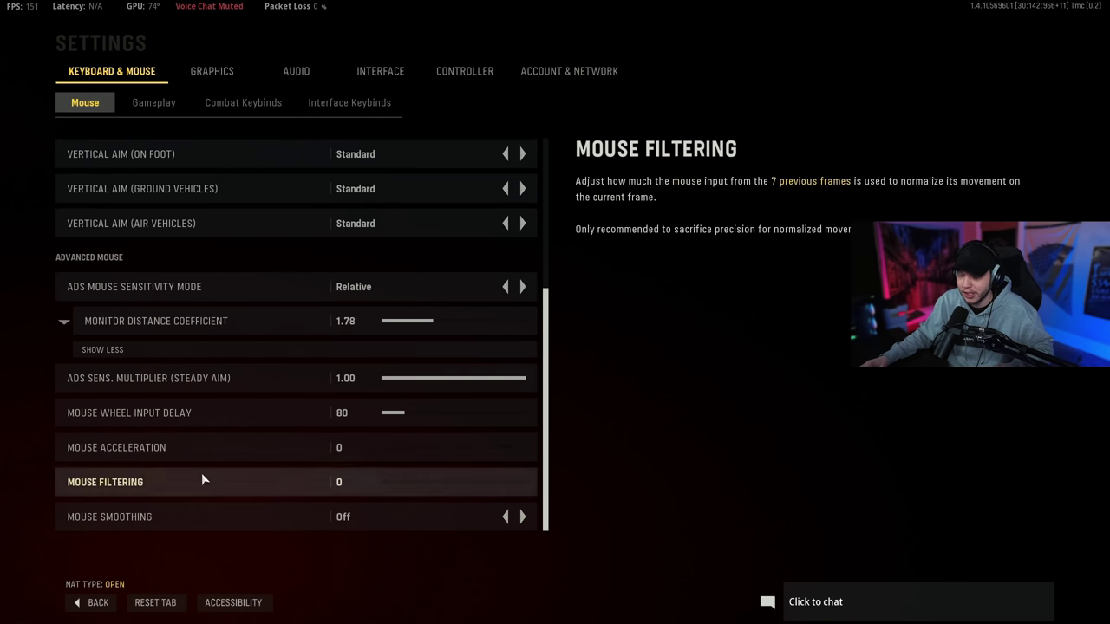
- Switch to Graphics display settings and check the Frame Rate Limit options, leaving it Unlimited
{"action": "left_click", "coordinate": [208, 75]}
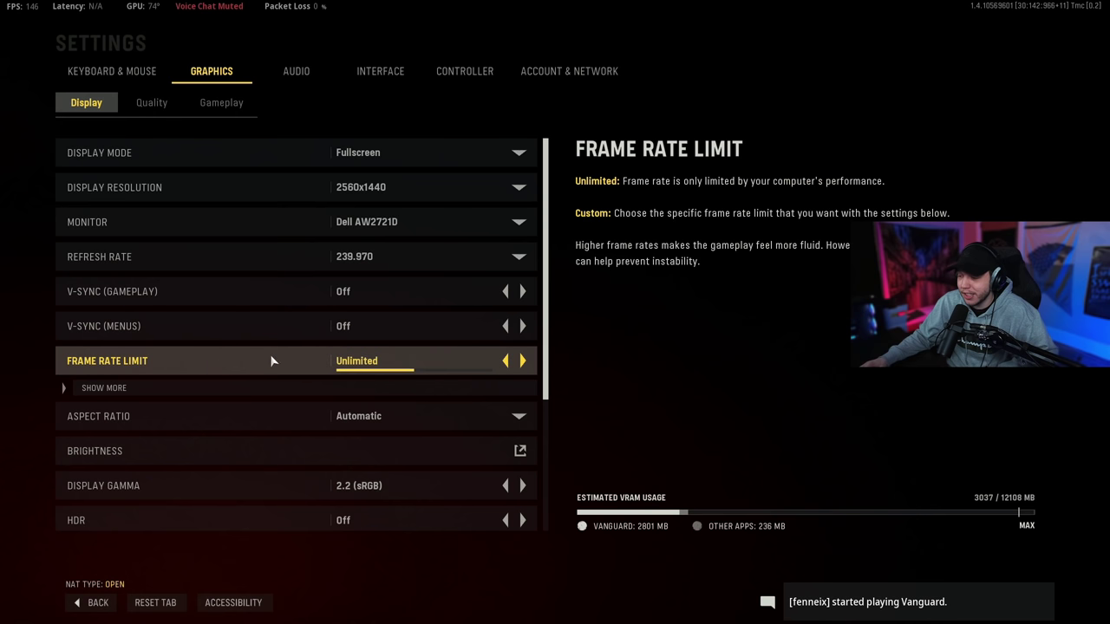
{"action": "left_click", "coordinate": [181, 388]}
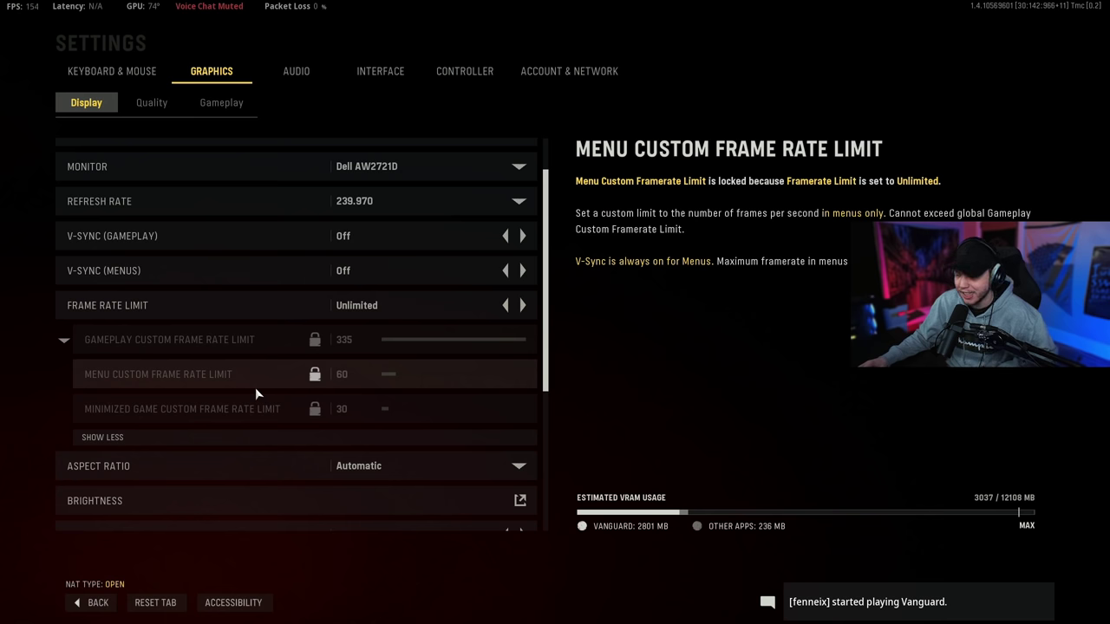
{"action": "left_click", "coordinate": [211, 437]}
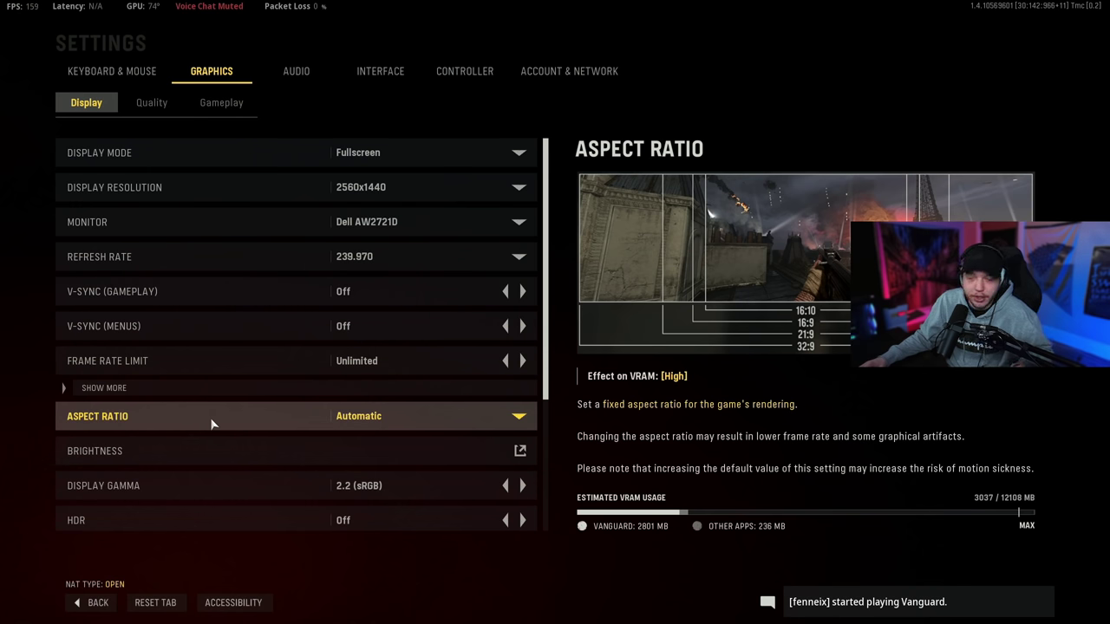
- Try brightness at 88, set it back to 50, and return to display settings
{"action": "left_click", "coordinate": [169, 420]}
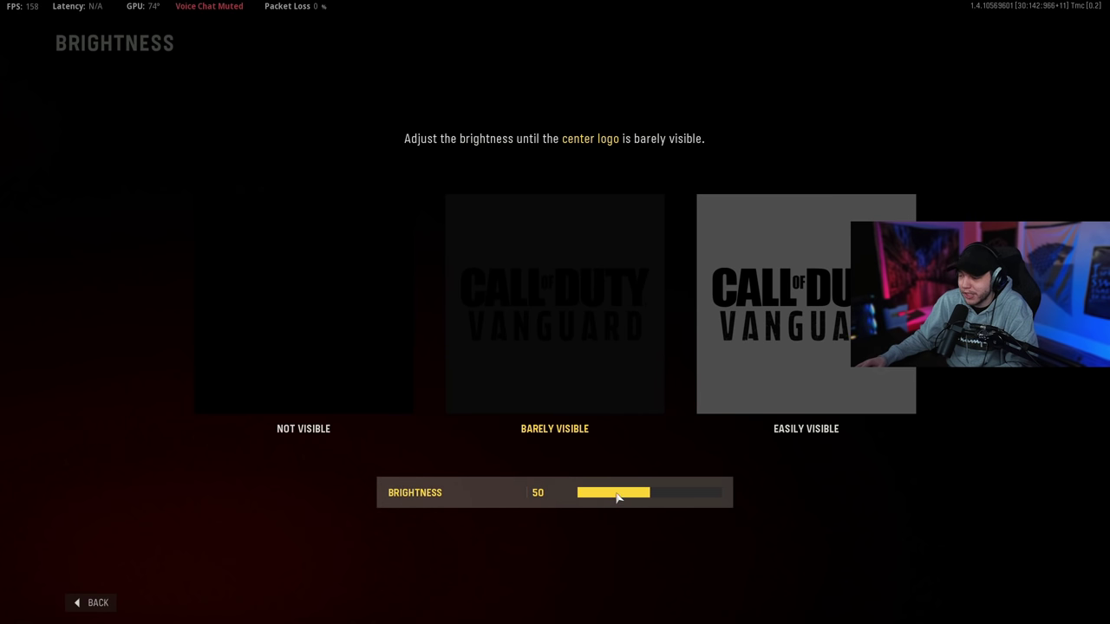
{"action": "left_click_drag", "start_coordinate": [649, 495], "coordinate": [705, 498]}
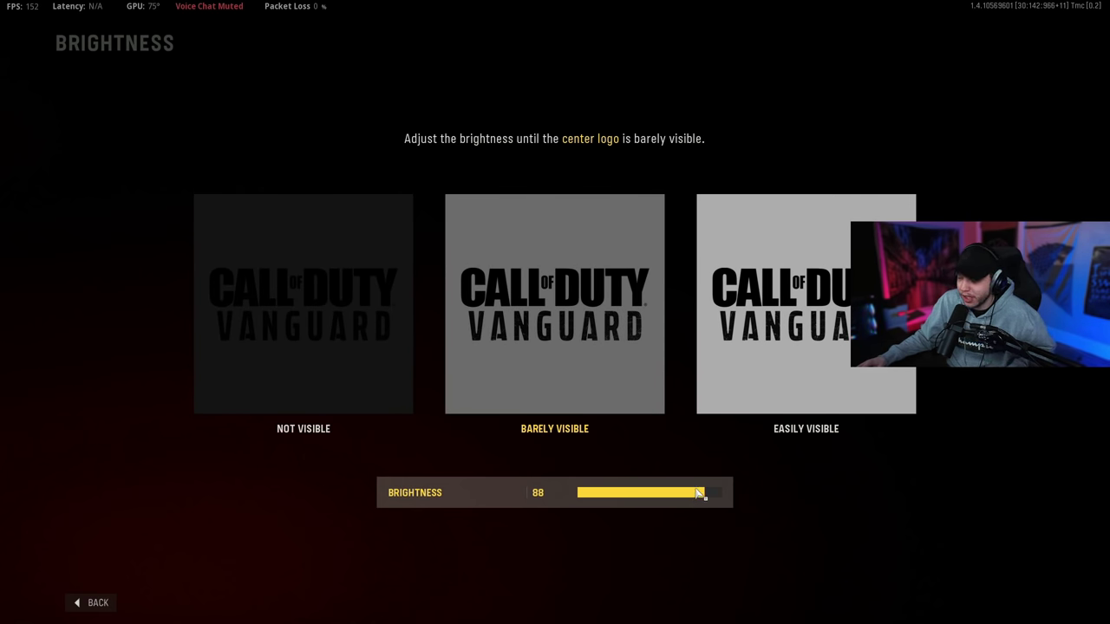
{"action": "left_click_drag", "start_coordinate": [700, 492], "coordinate": [652, 493]}
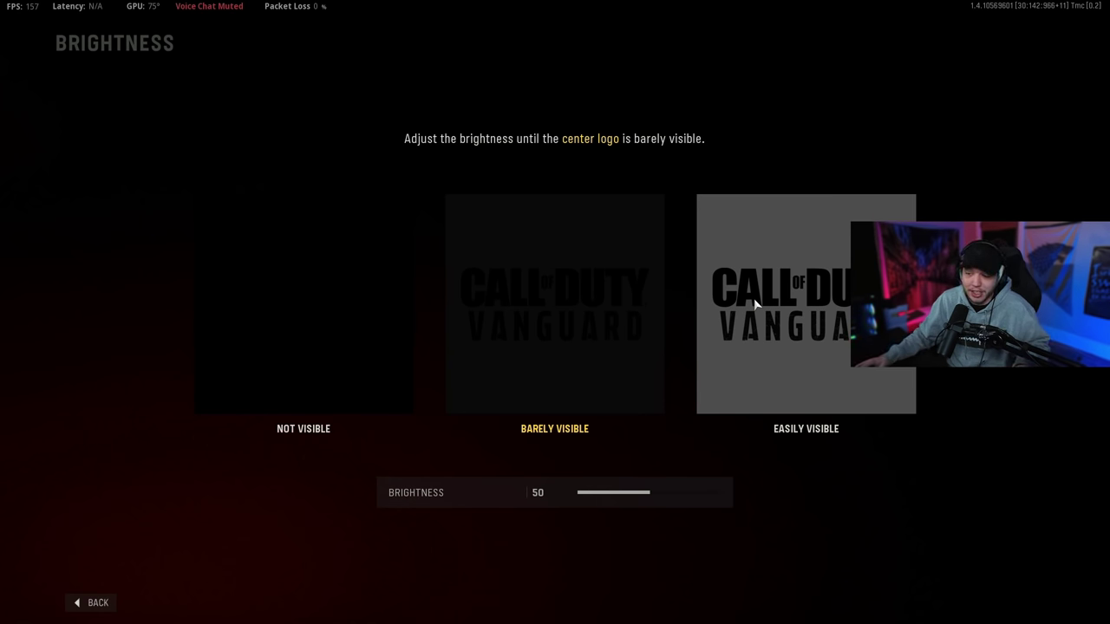
{"action": "left_click", "coordinate": [92, 602]}
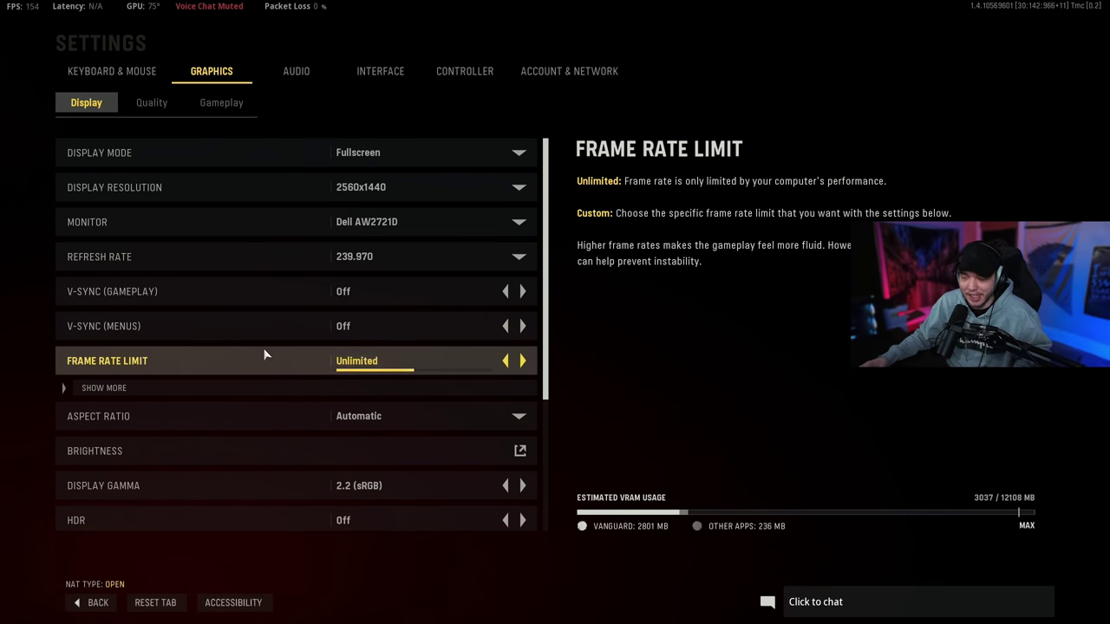
- Try display gamma 2.4 (BT1886), then keep it at 2.2 (sRGB) with HDR Off
{"action": "scroll", "coordinate": [261, 355], "scroll_direction": "down", "scroll_amount": 1}
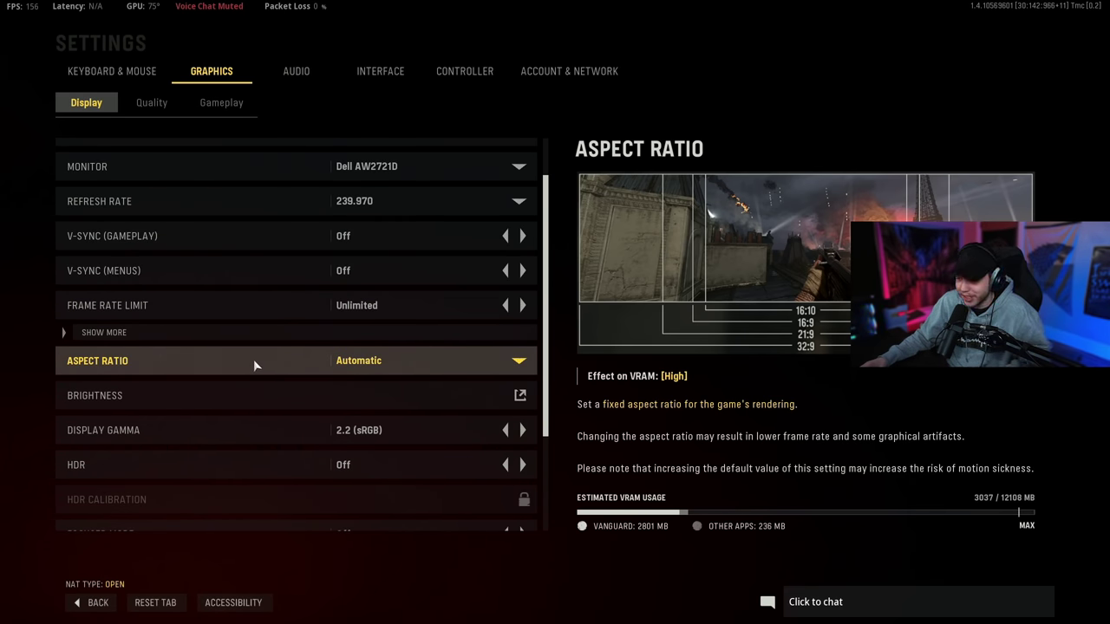
{"action": "scroll", "coordinate": [253, 361], "scroll_direction": "down", "scroll_amount": 1}
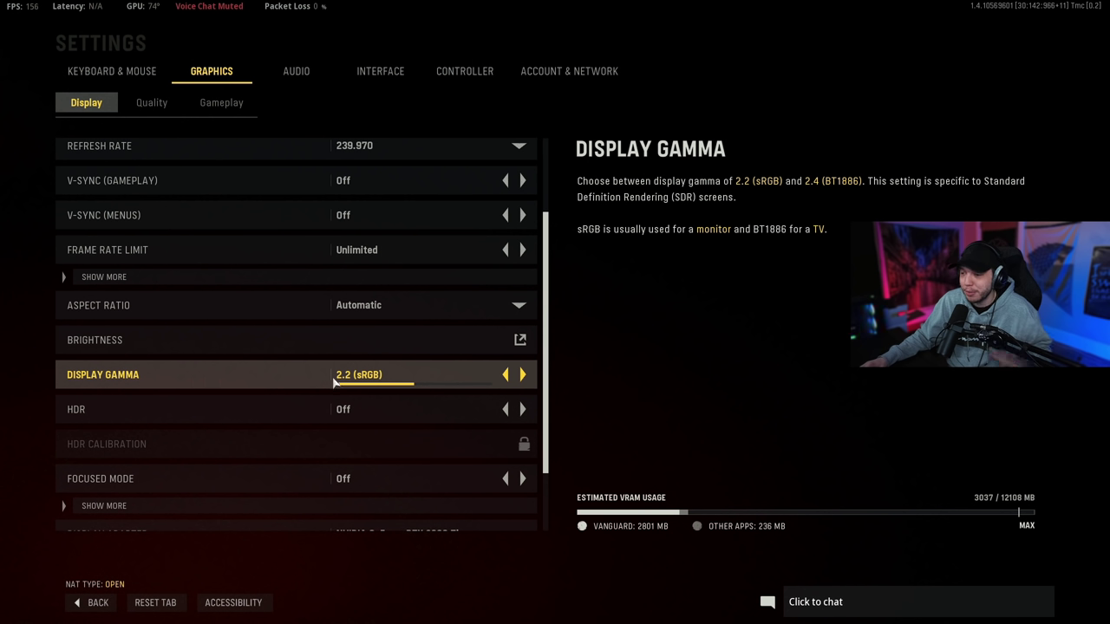
{"action": "left_click", "coordinate": [522, 375]}
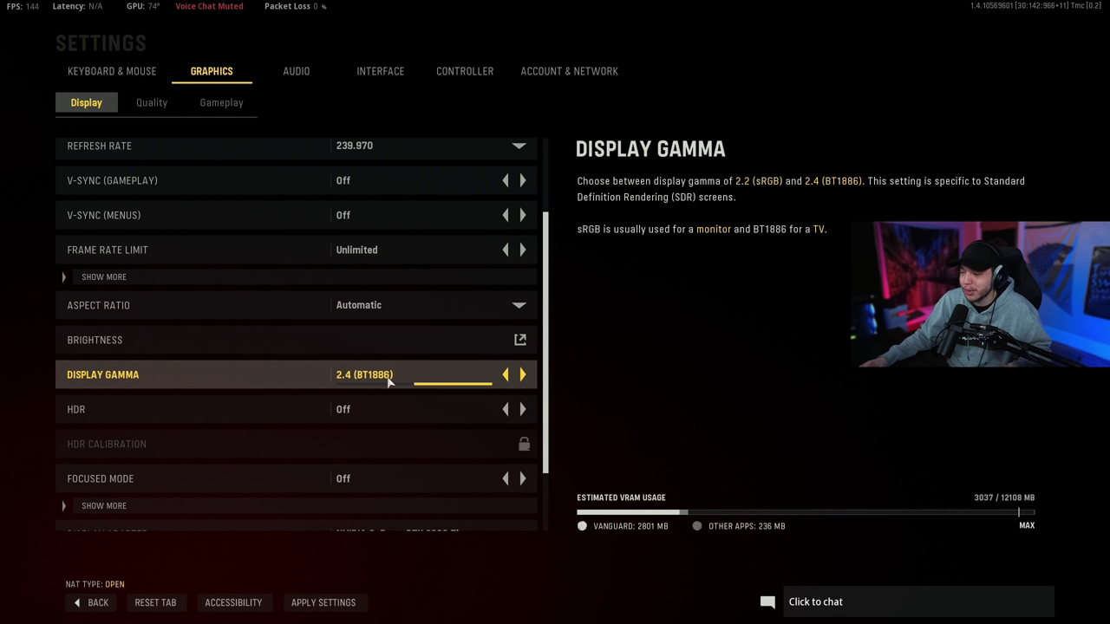
{"action": "left_click", "coordinate": [507, 375]}
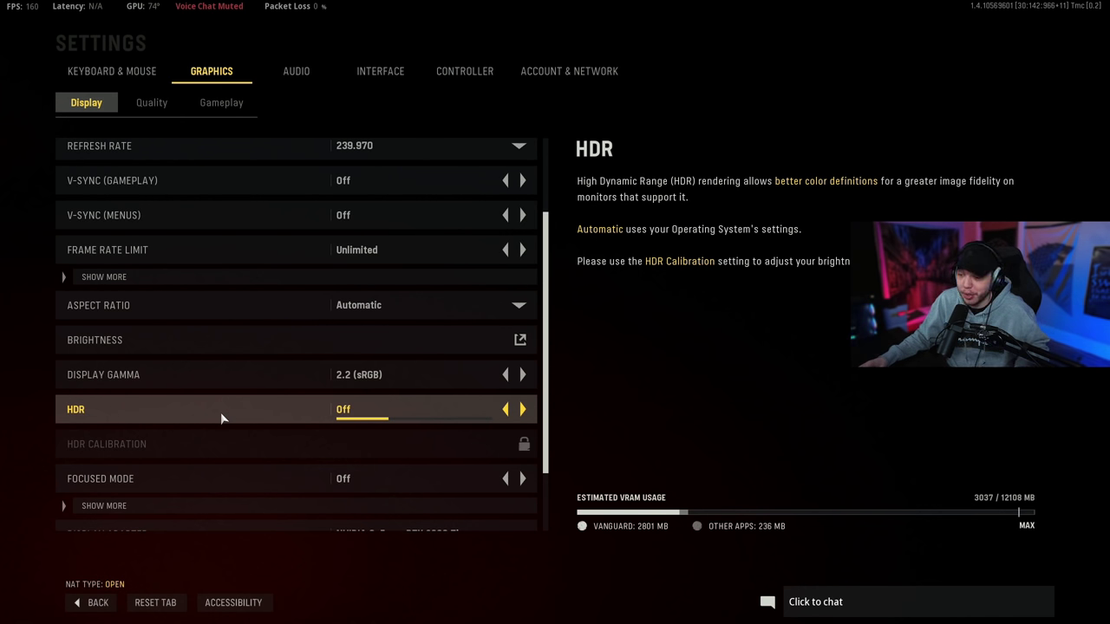
{"action": "scroll", "coordinate": [221, 419], "scroll_direction": "down", "scroll_amount": 2}
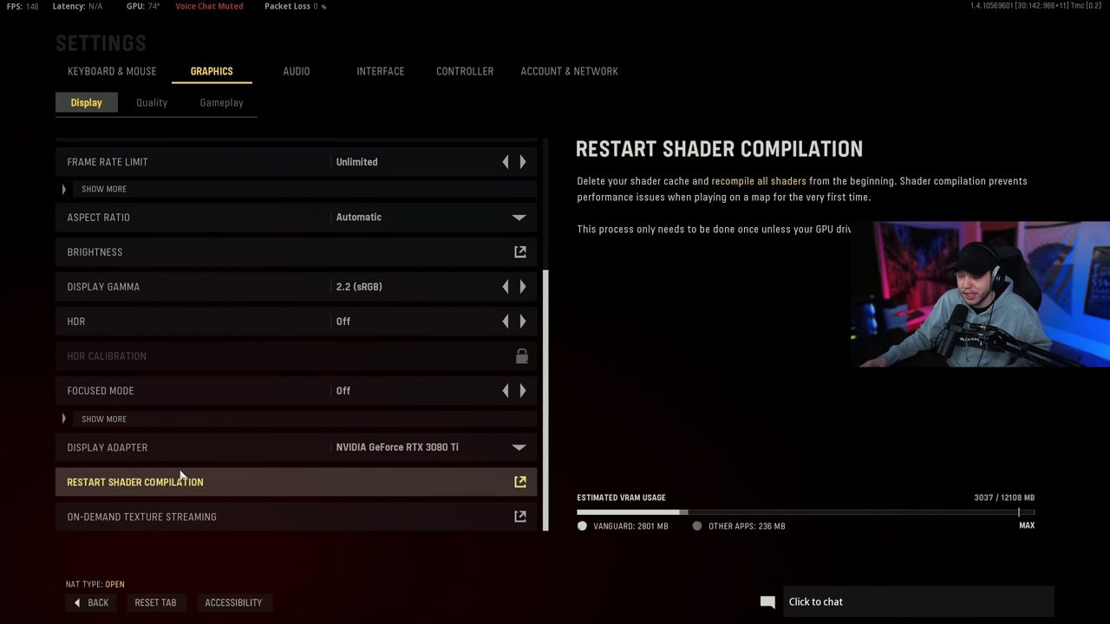
- Confirm On-Demand Texture Streaming stays Off, then move to the Graphics Quality settings
{"action": "left_click", "coordinate": [231, 517]}
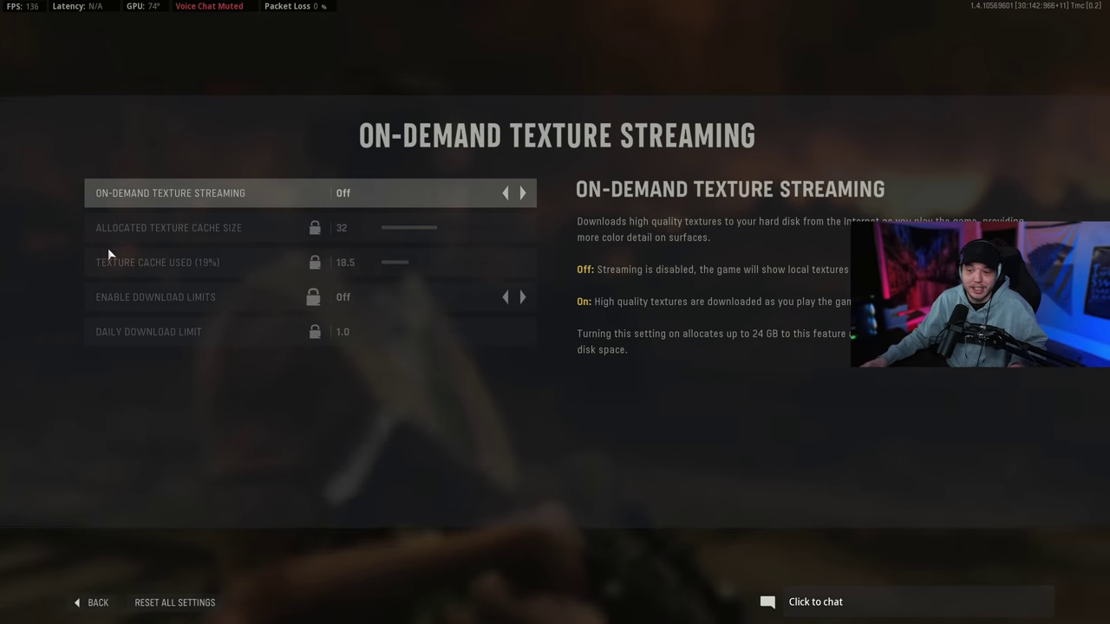
{"action": "left_click", "coordinate": [98, 602]}
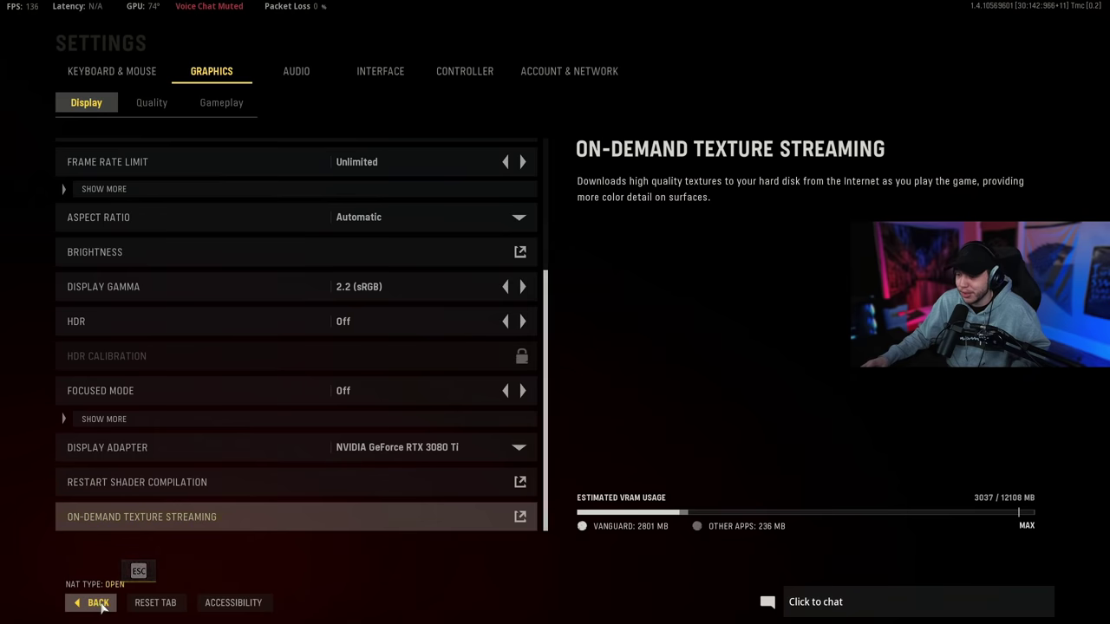
{"action": "left_click", "coordinate": [152, 104]}
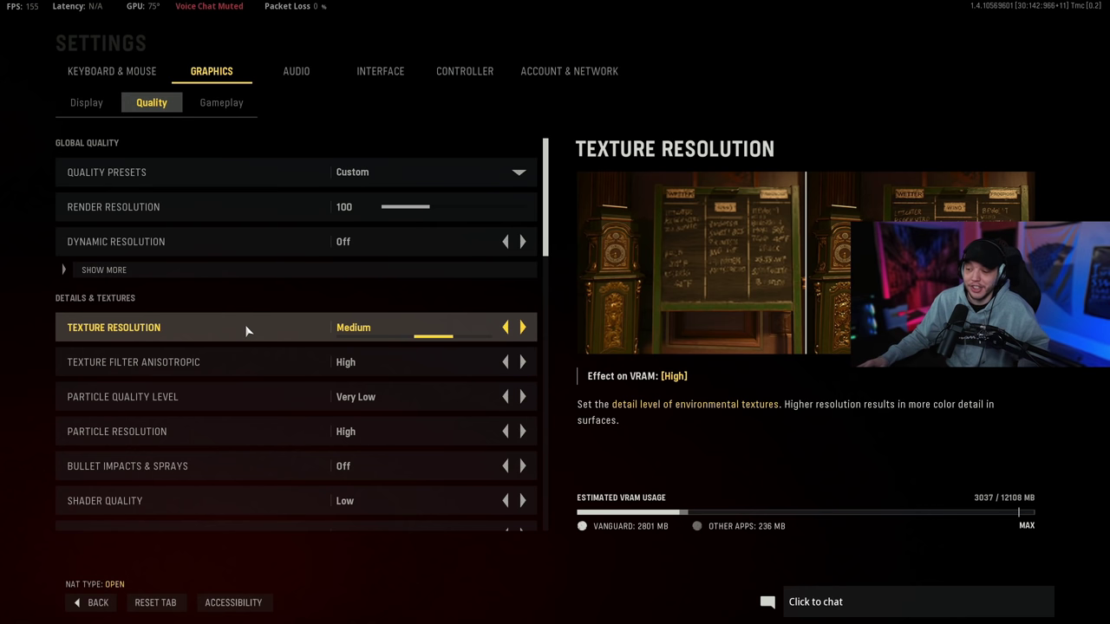
{"action": "left_click", "coordinate": [506, 327]}
{"action": "left_click", "coordinate": [506, 327]}
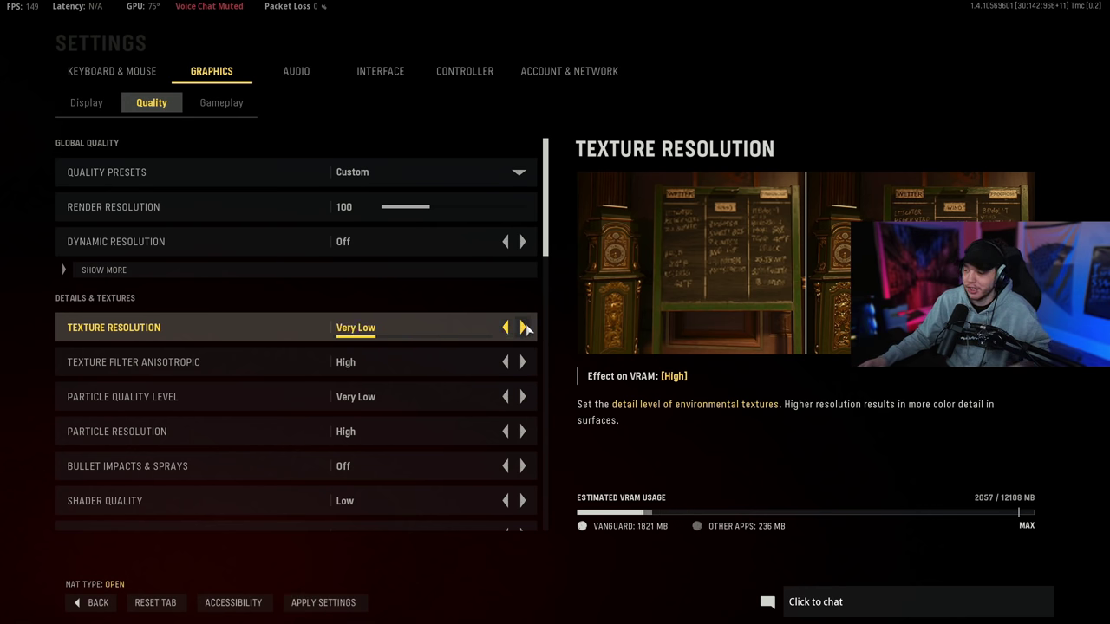
{"action": "left_click", "coordinate": [524, 327]}
{"action": "left_click", "coordinate": [524, 327]}
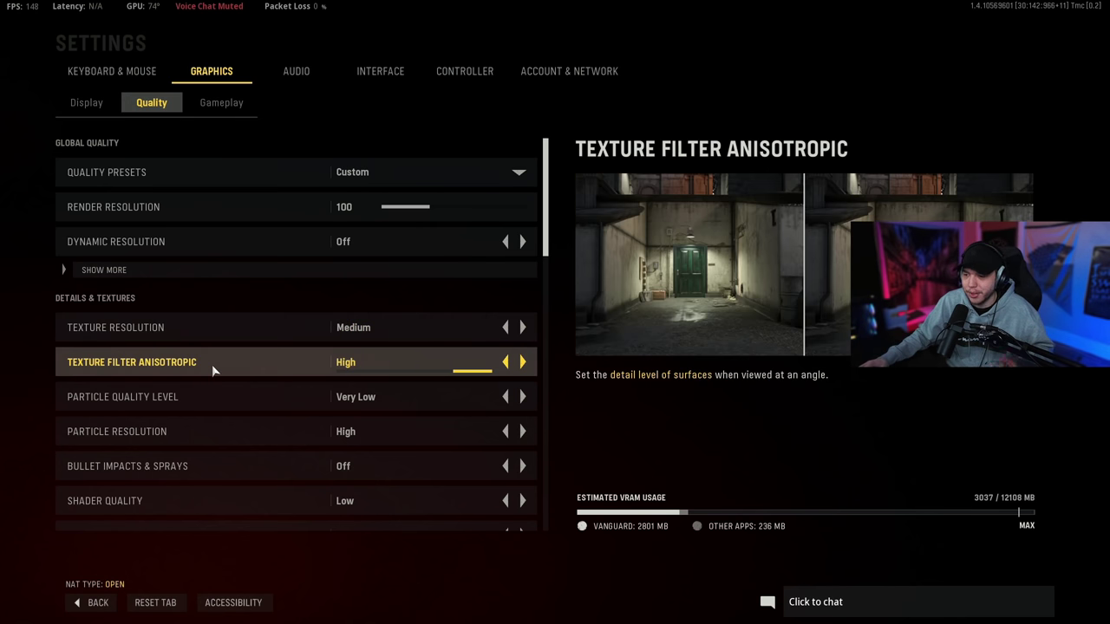
{"action": "scroll", "coordinate": [233, 371], "scroll_direction": "down", "scroll_amount": 1}
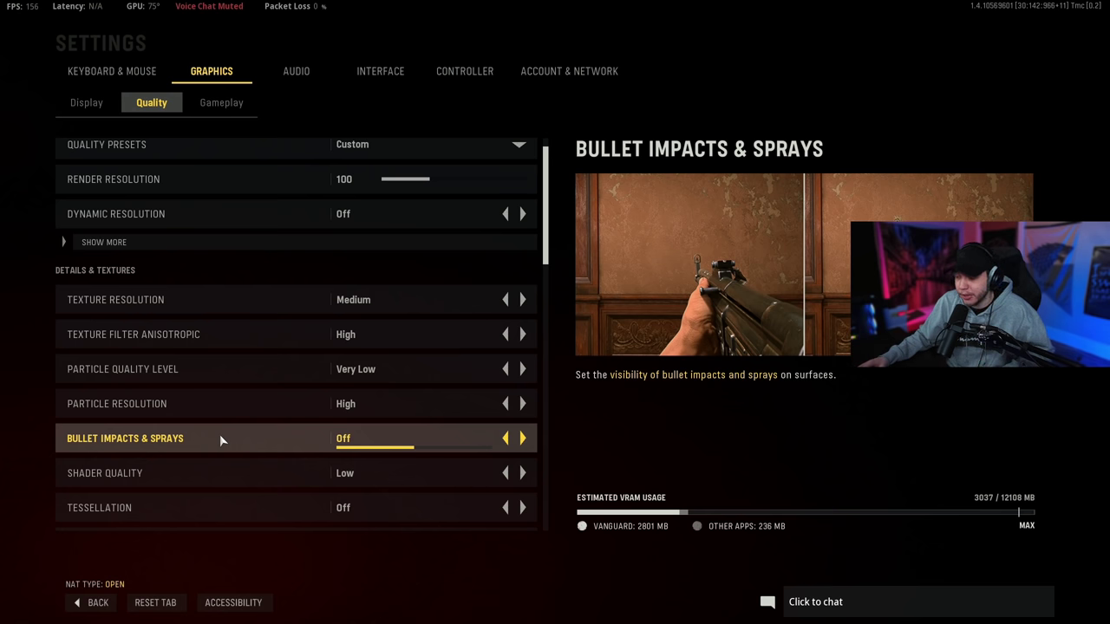
{"action": "scroll", "coordinate": [220, 438], "scroll_direction": "down", "scroll_amount": 1}
{"action": "scroll", "coordinate": [229, 443], "scroll_direction": "down", "scroll_amount": 1}
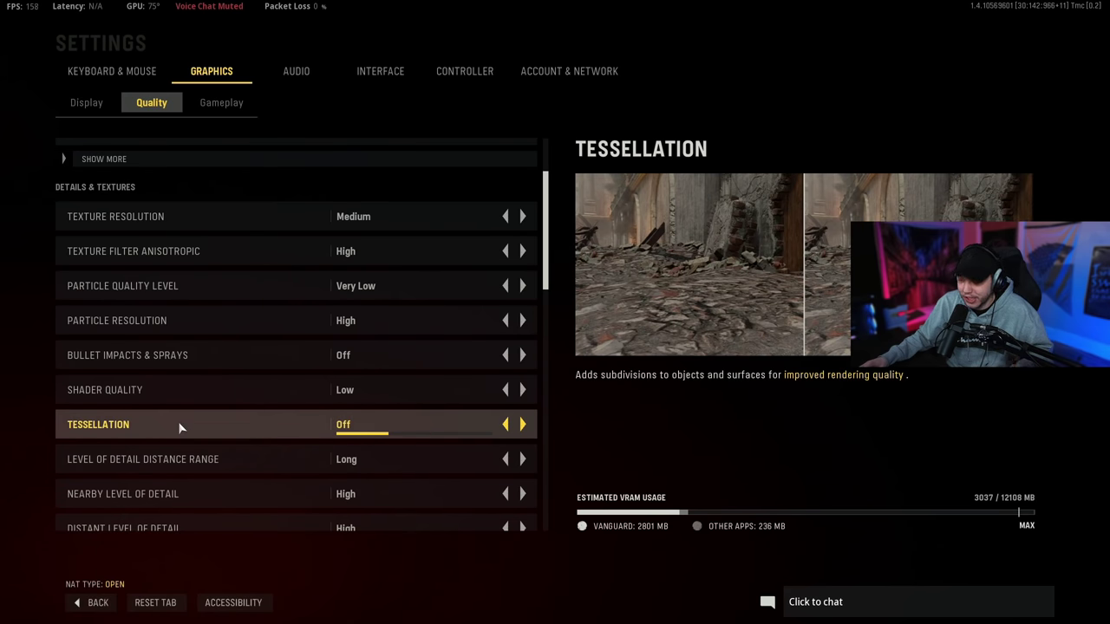
{"action": "scroll", "coordinate": [178, 422], "scroll_direction": "down", "scroll_amount": 1}
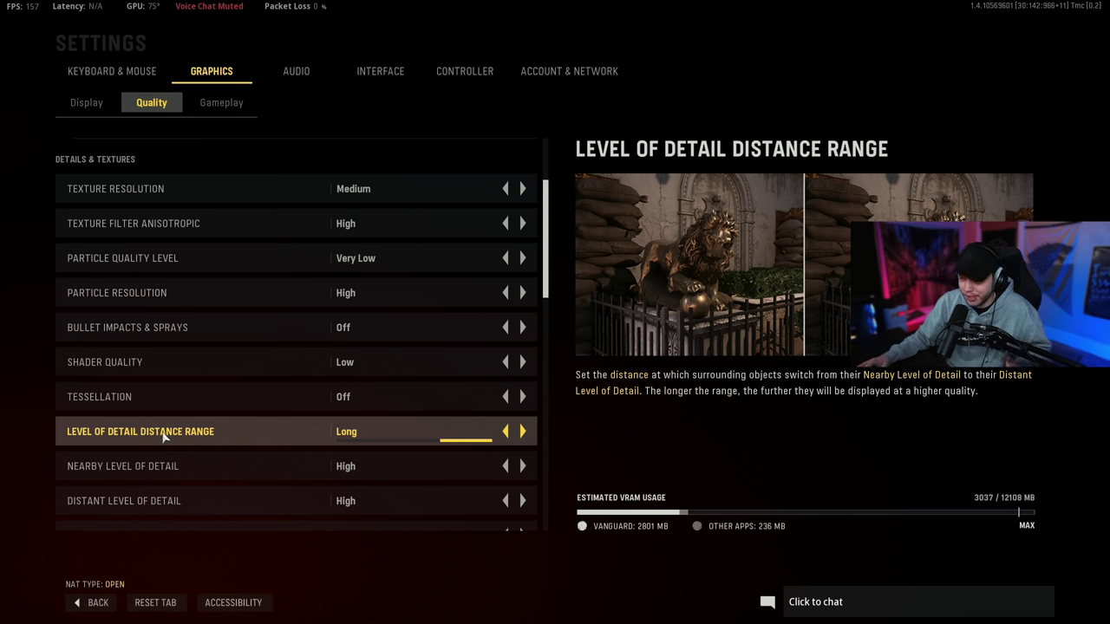
{"action": "left_click", "coordinate": [505, 431]}
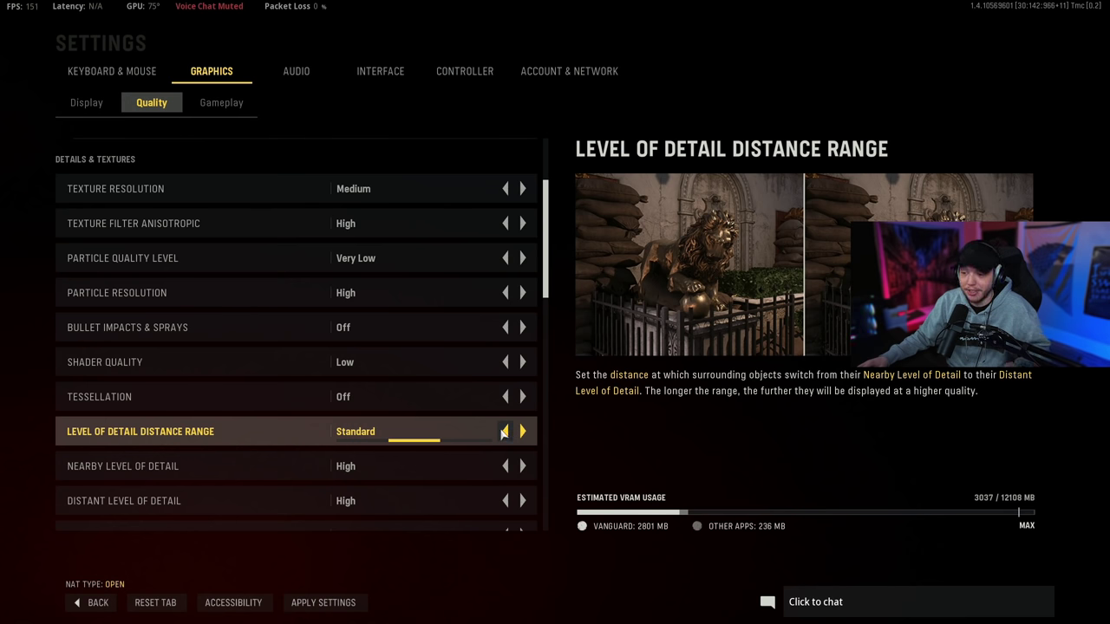
{"action": "left_click", "coordinate": [502, 431]}
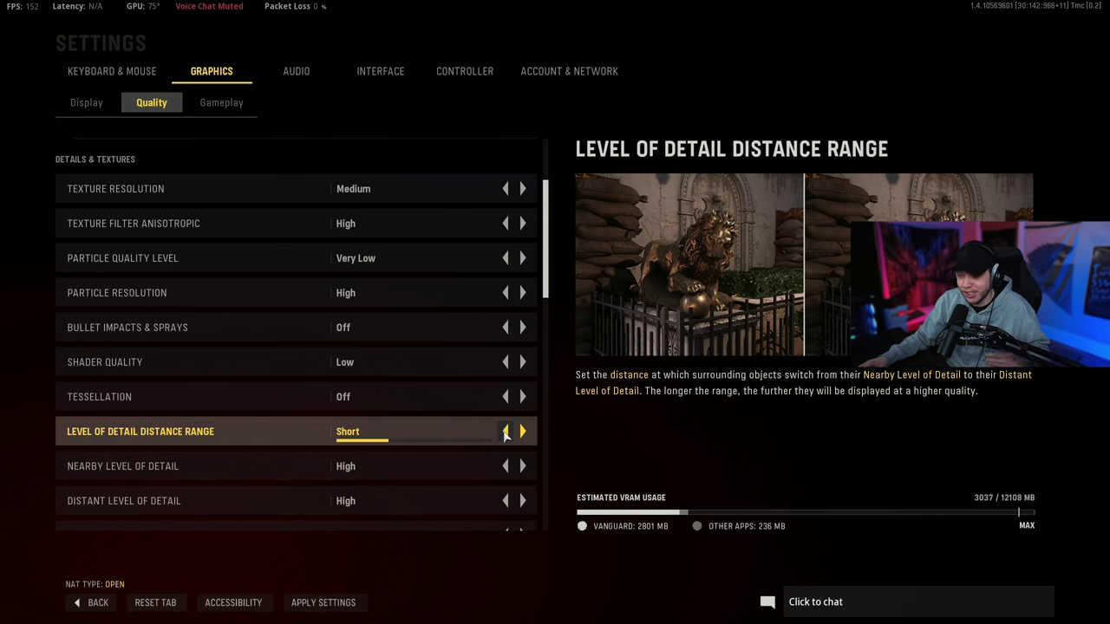
{"action": "left_click", "coordinate": [522, 432]}
{"action": "left_click", "coordinate": [522, 432]}
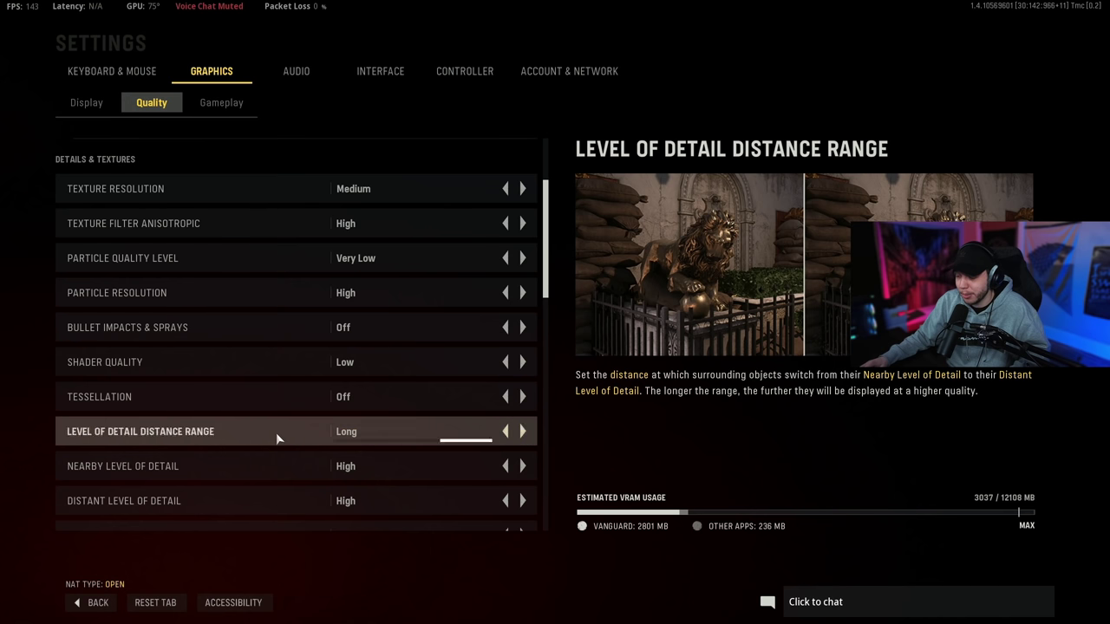
{"action": "scroll", "coordinate": [251, 426], "scroll_direction": "down", "scroll_amount": 2}
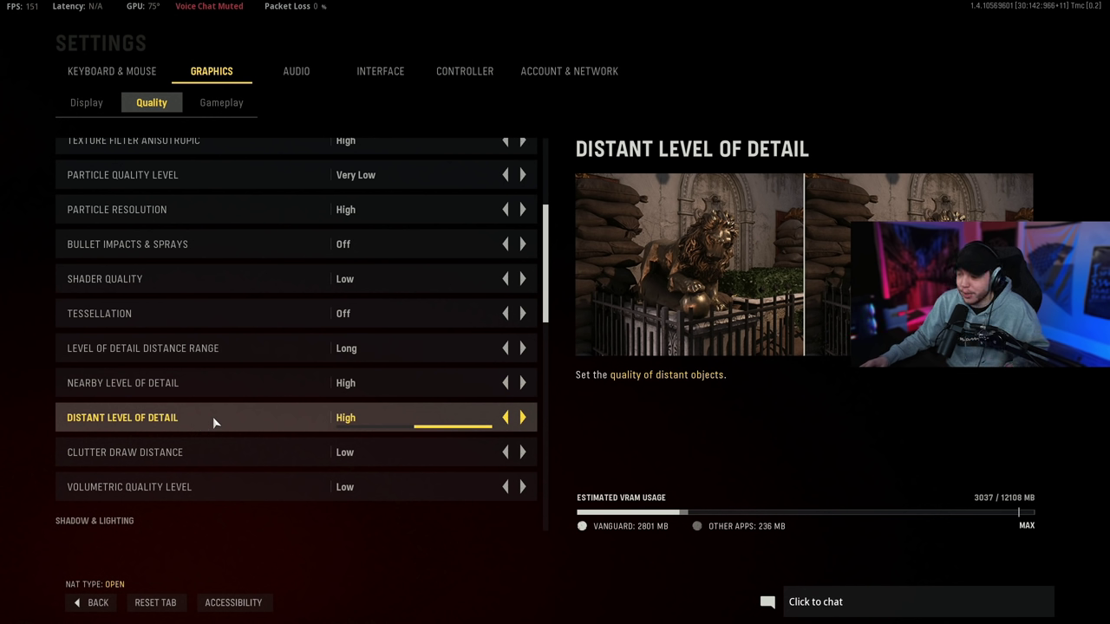
{"action": "left_click", "coordinate": [501, 419]}
{"action": "left_click", "coordinate": [522, 418]}
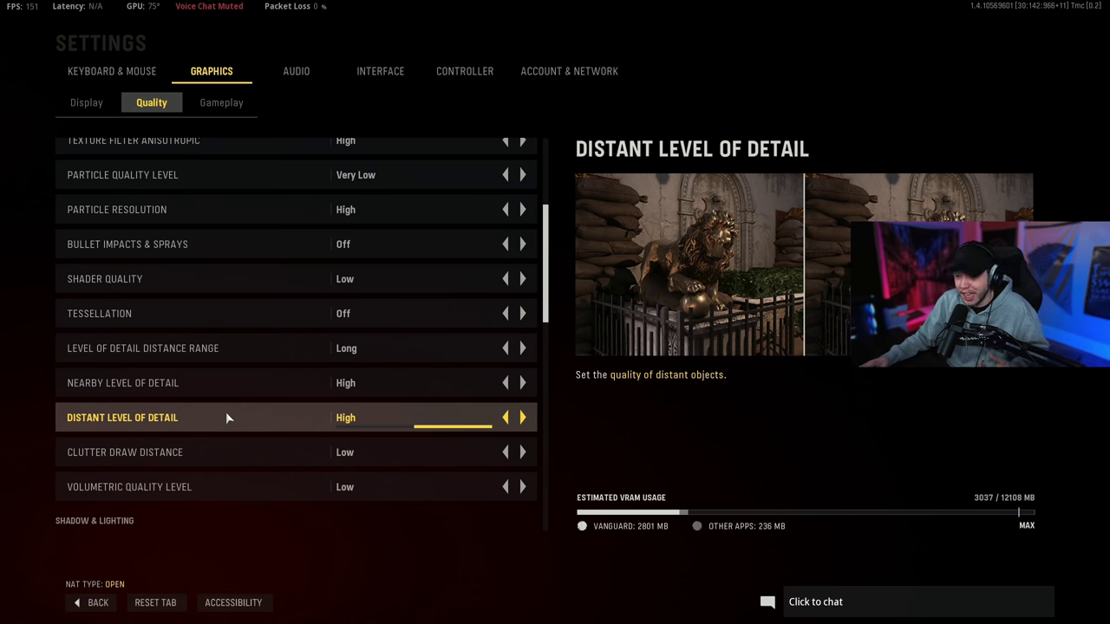
{"action": "scroll", "coordinate": [199, 422], "scroll_direction": "down", "scroll_amount": 1}
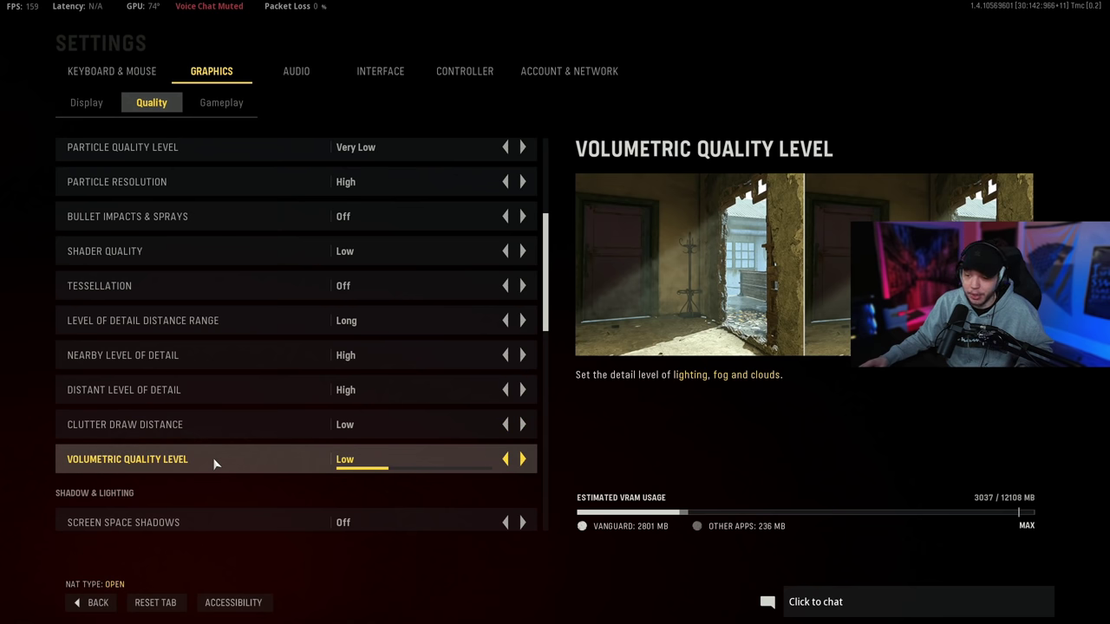
- Scroll to Shadow & Lighting and expand Ambient Occlusion to show GTAO Quality at Low
{"action": "scroll", "coordinate": [215, 438], "scroll_direction": "down", "scroll_amount": 5}
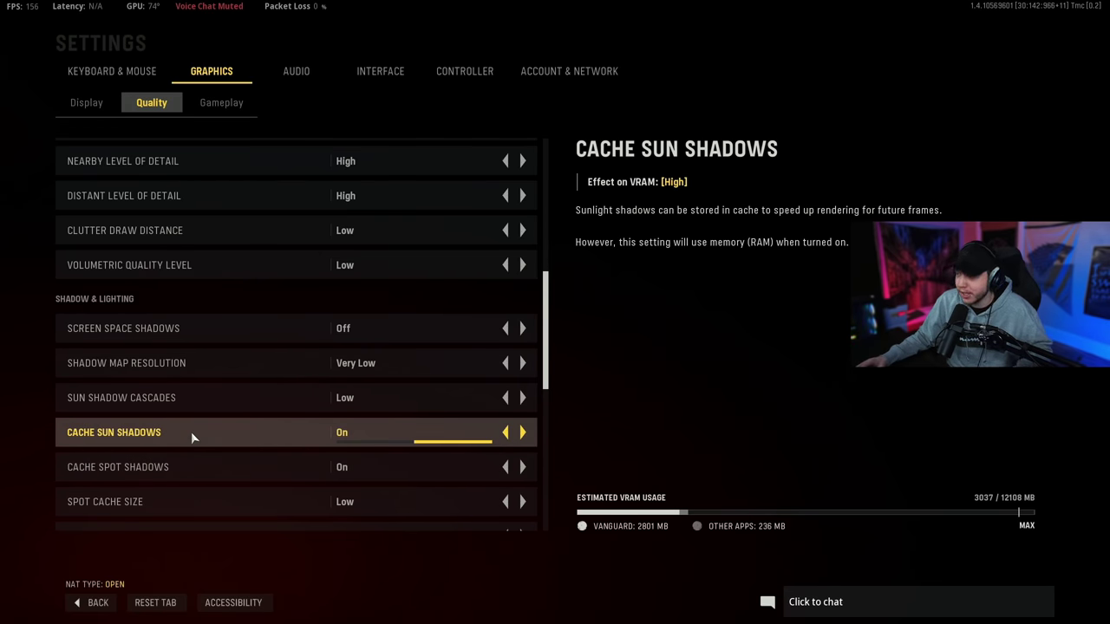
{"action": "scroll", "coordinate": [174, 426], "scroll_direction": "down", "scroll_amount": 2}
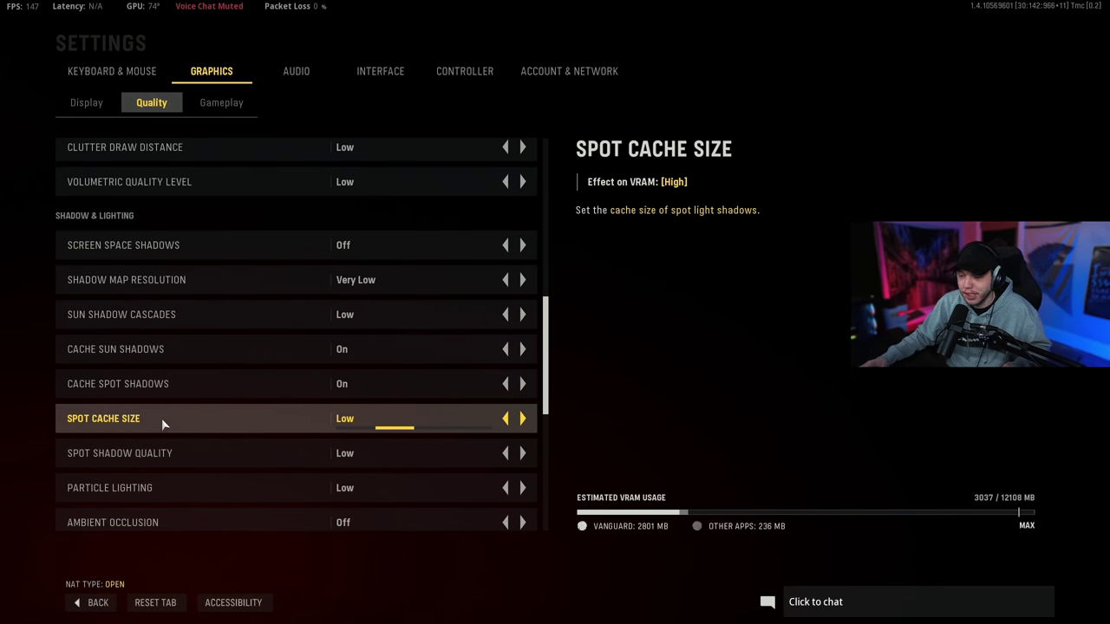
{"action": "scroll", "coordinate": [233, 427], "scroll_direction": "down", "scroll_amount": 1}
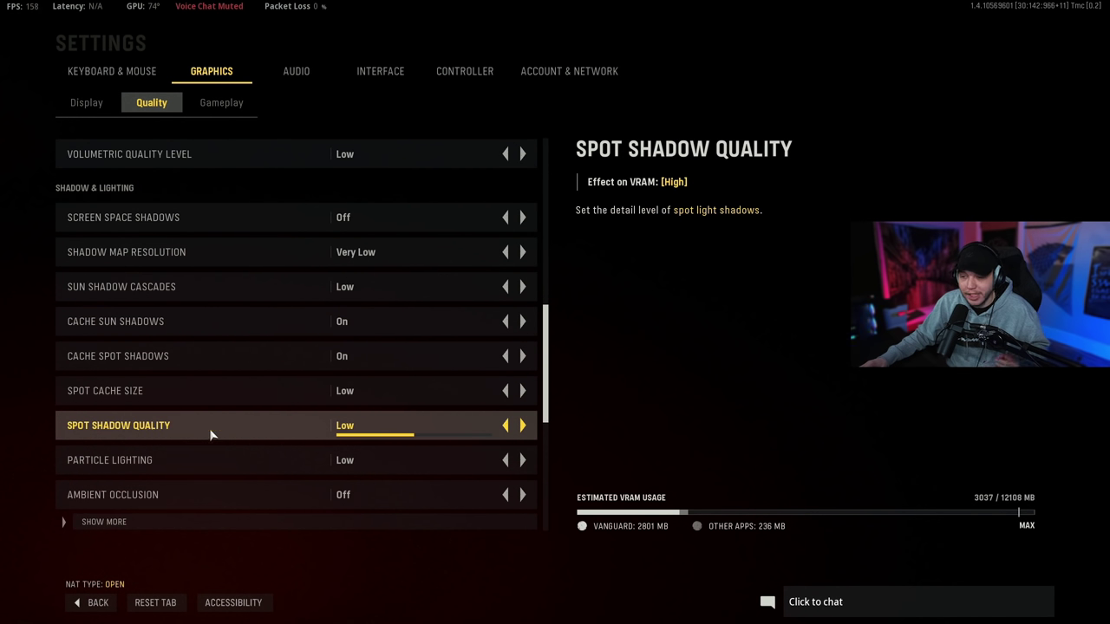
{"action": "scroll", "coordinate": [211, 433], "scroll_direction": "down", "scroll_amount": 1}
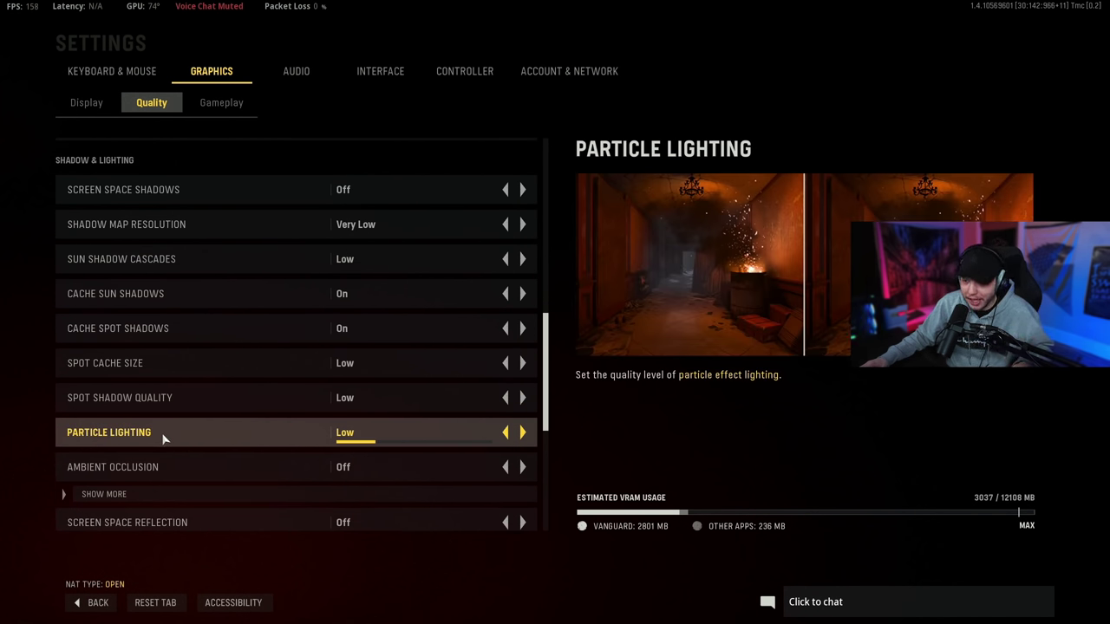
{"action": "scroll", "coordinate": [177, 466], "scroll_direction": "down", "scroll_amount": 1}
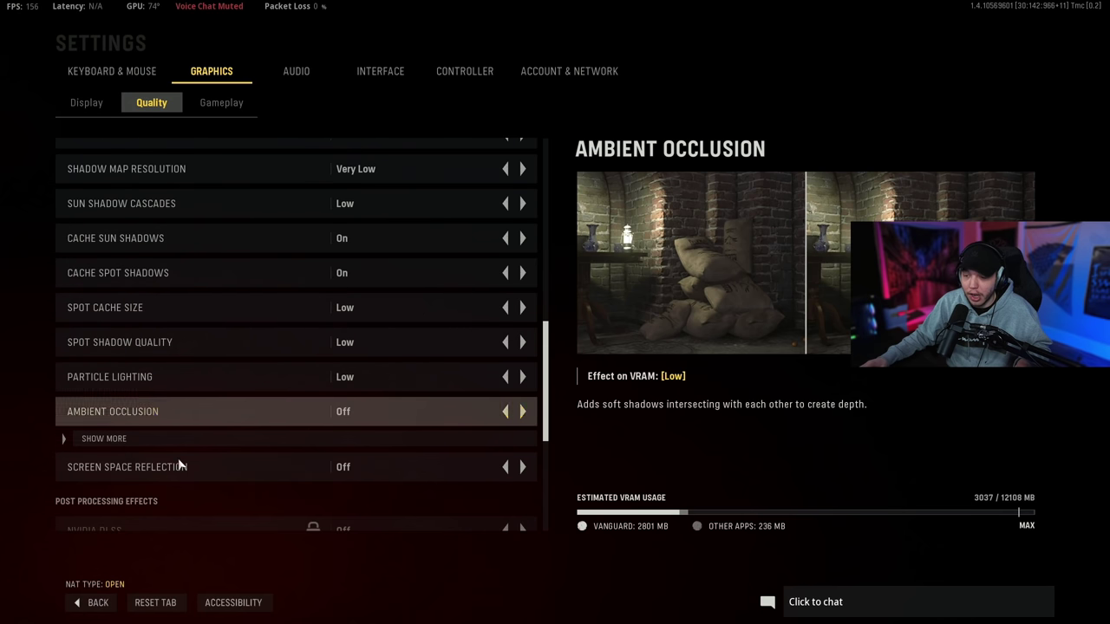
{"action": "left_click", "coordinate": [134, 438]}
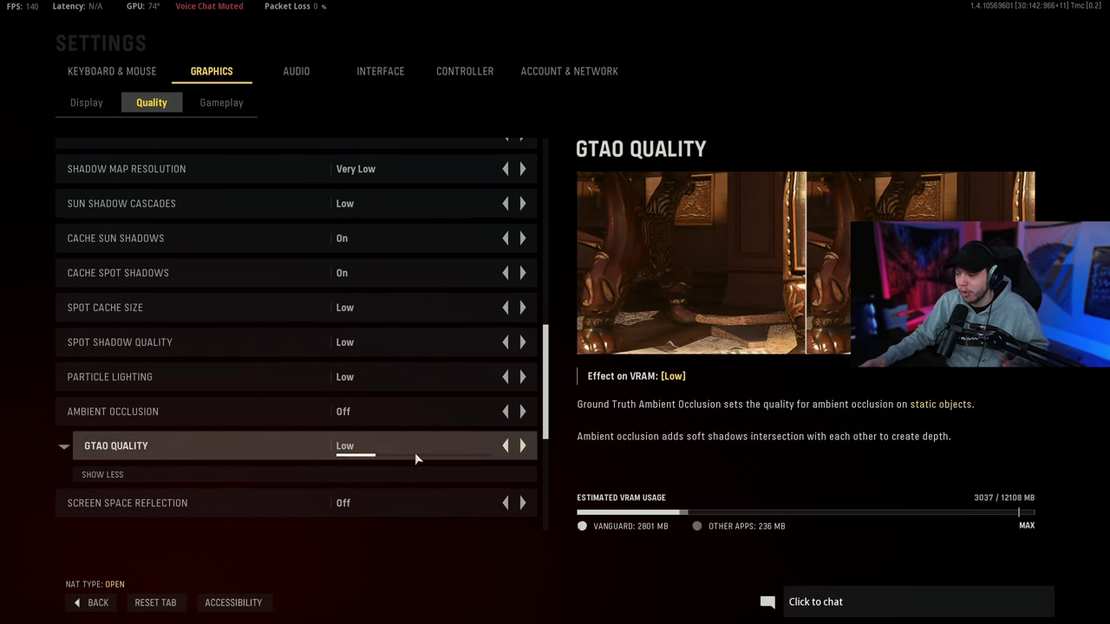
- Scroll to Post Processing Effects and expand FidelityFX CAS to show CAS Strength 1.00
{"action": "scroll", "coordinate": [215, 433], "scroll_direction": "down", "scroll_amount": 1}
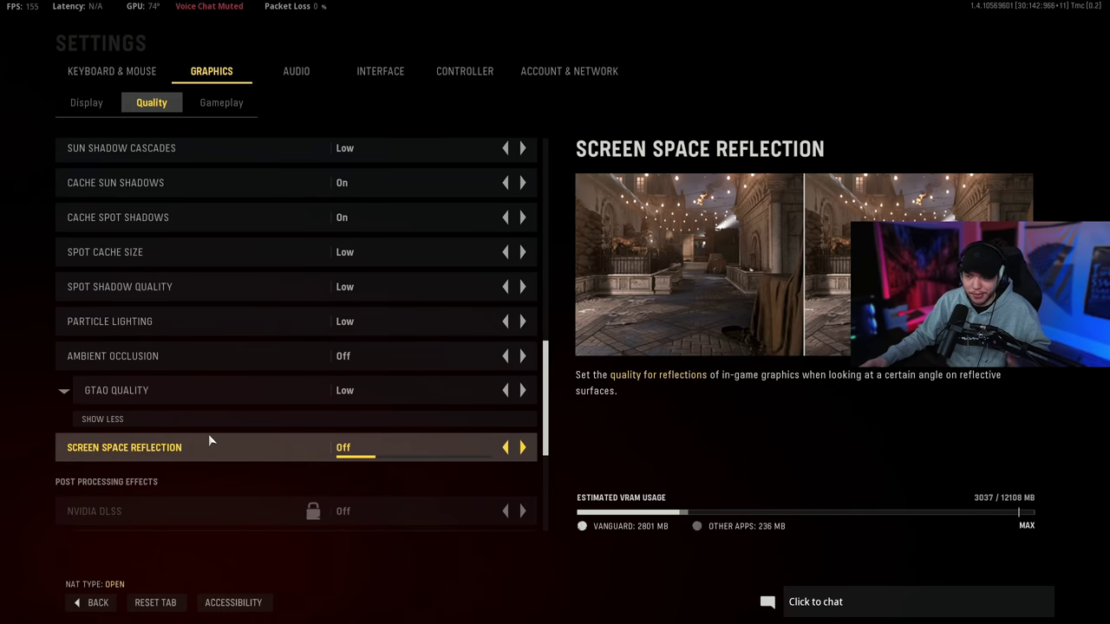
{"action": "scroll", "coordinate": [209, 434], "scroll_direction": "down", "scroll_amount": 4}
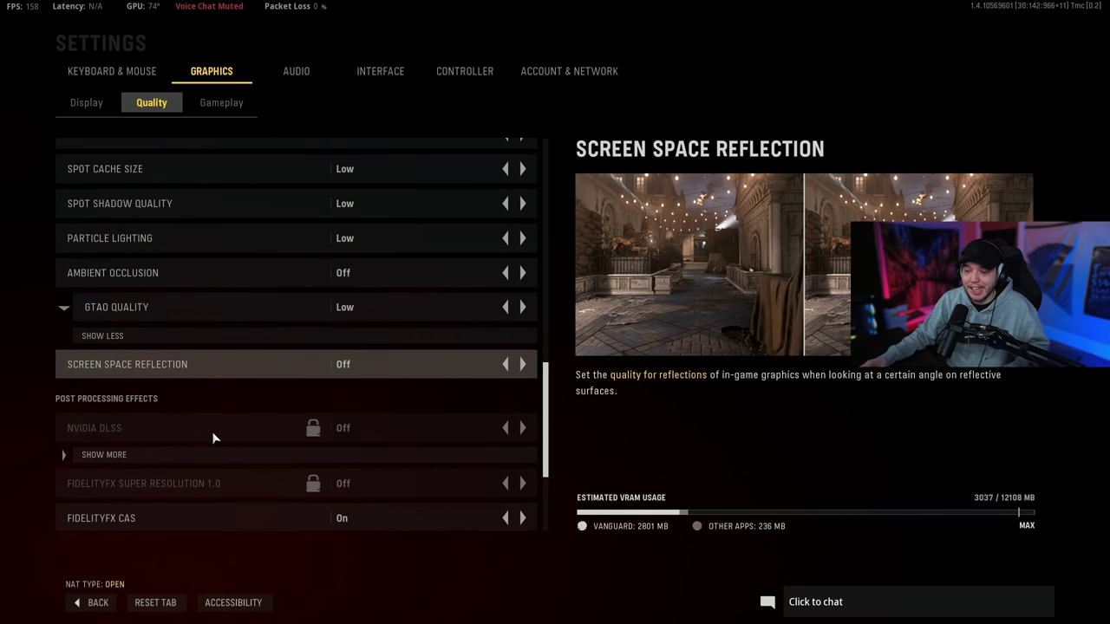
{"action": "scroll", "coordinate": [212, 428], "scroll_direction": "down", "scroll_amount": 2}
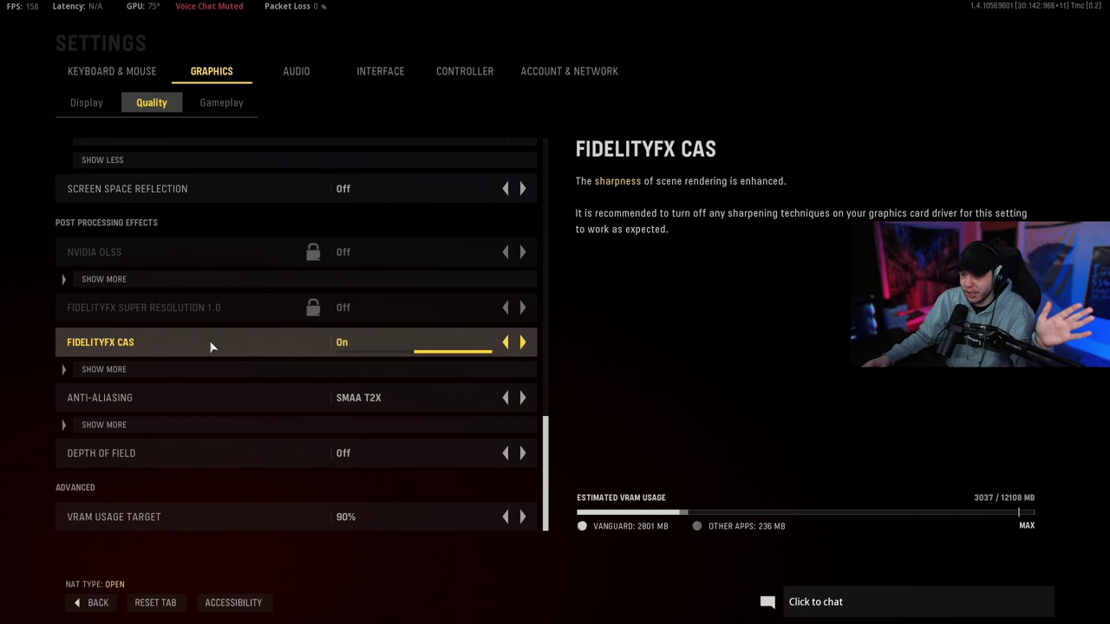
{"action": "left_click", "coordinate": [92, 370]}
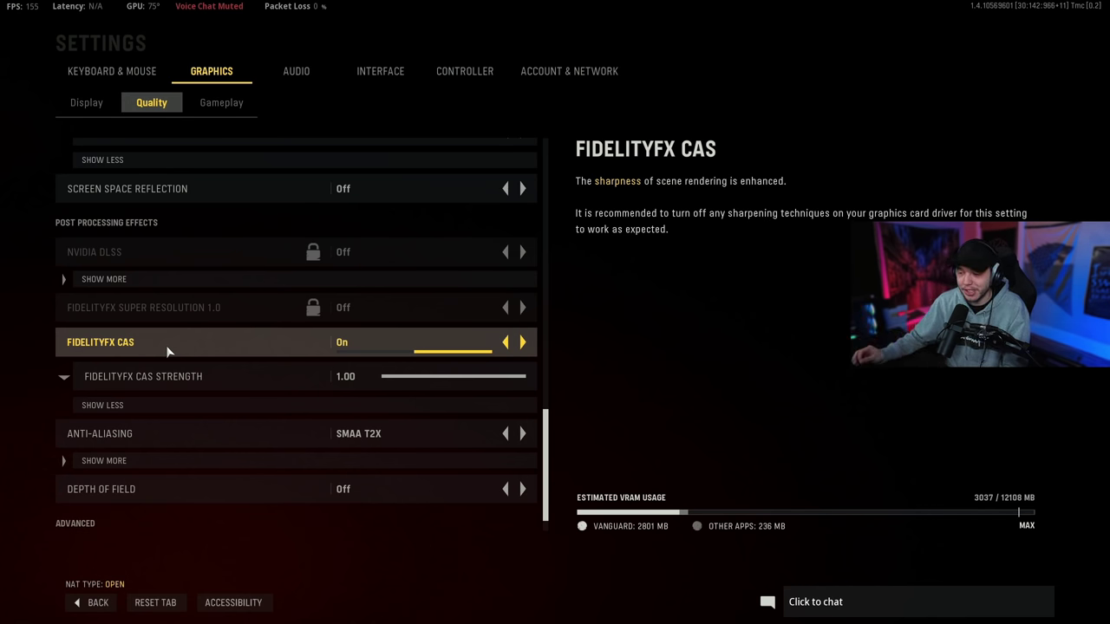
- Return anti-aliasing to SMAA T2X, show its Low quality option, and open graphics Gameplay settings
{"action": "left_click", "coordinate": [506, 433]}
{"action": "left_click", "coordinate": [507, 434]}
{"action": "left_click", "coordinate": [506, 433]}
{"action": "left_click", "coordinate": [507, 434]}
{"action": "left_click", "coordinate": [507, 434]}
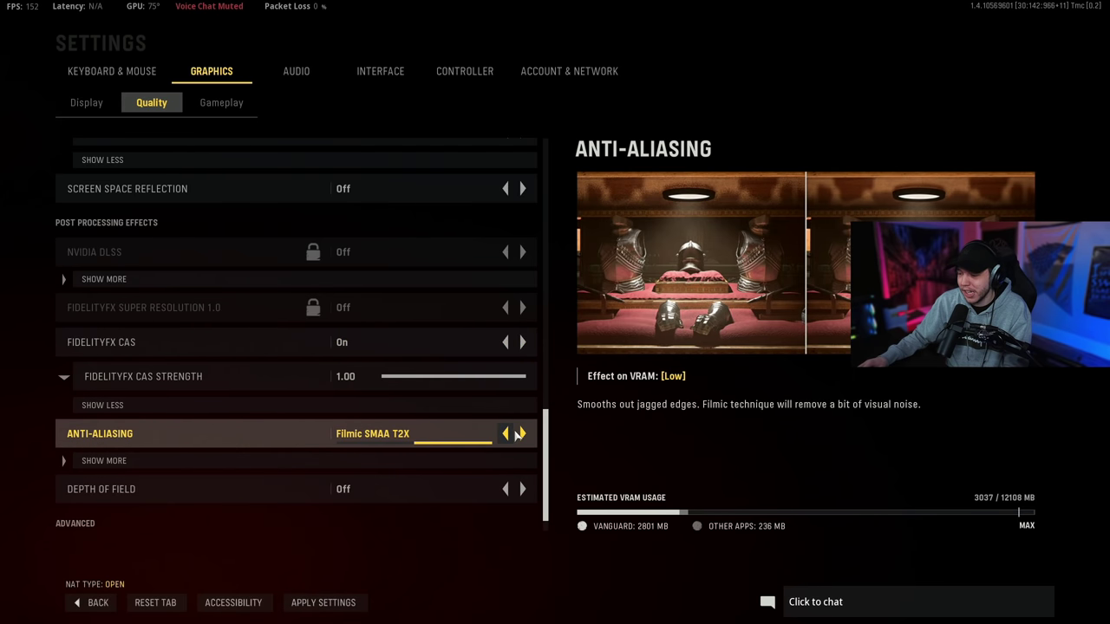
{"action": "left_click", "coordinate": [507, 434]}
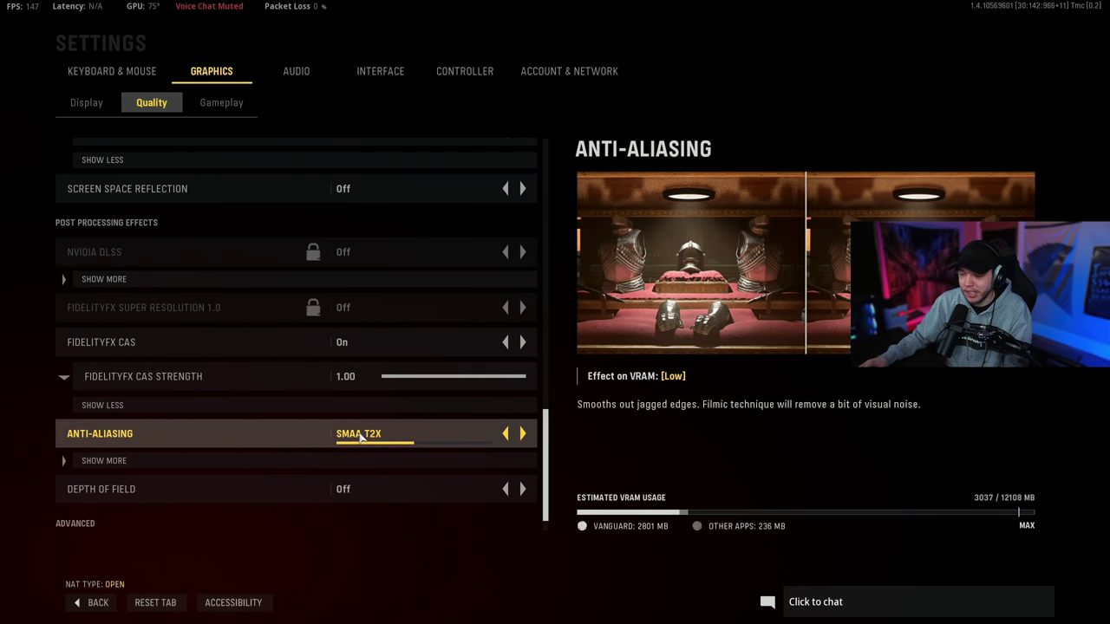
{"action": "left_click", "coordinate": [506, 435]}
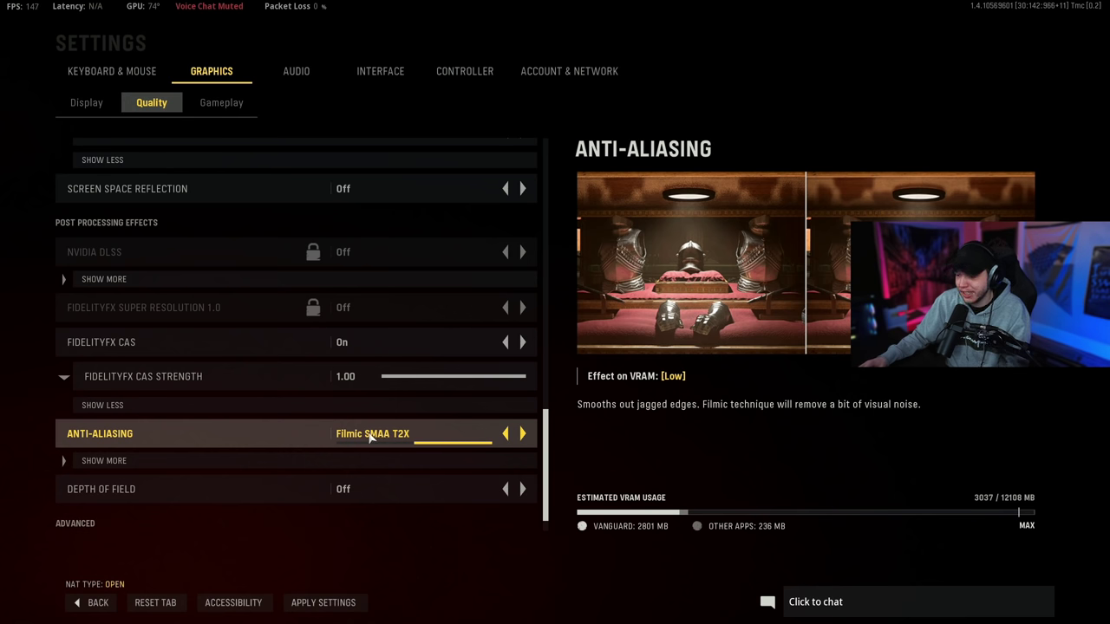
{"action": "left_click", "coordinate": [507, 436]}
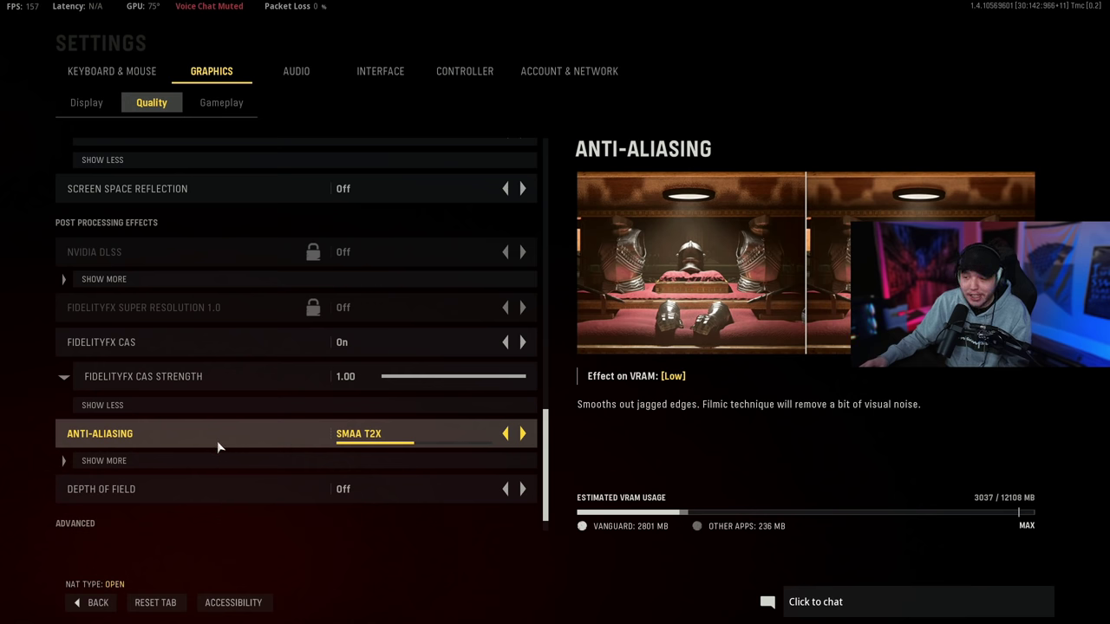
{"action": "left_click", "coordinate": [199, 461]}
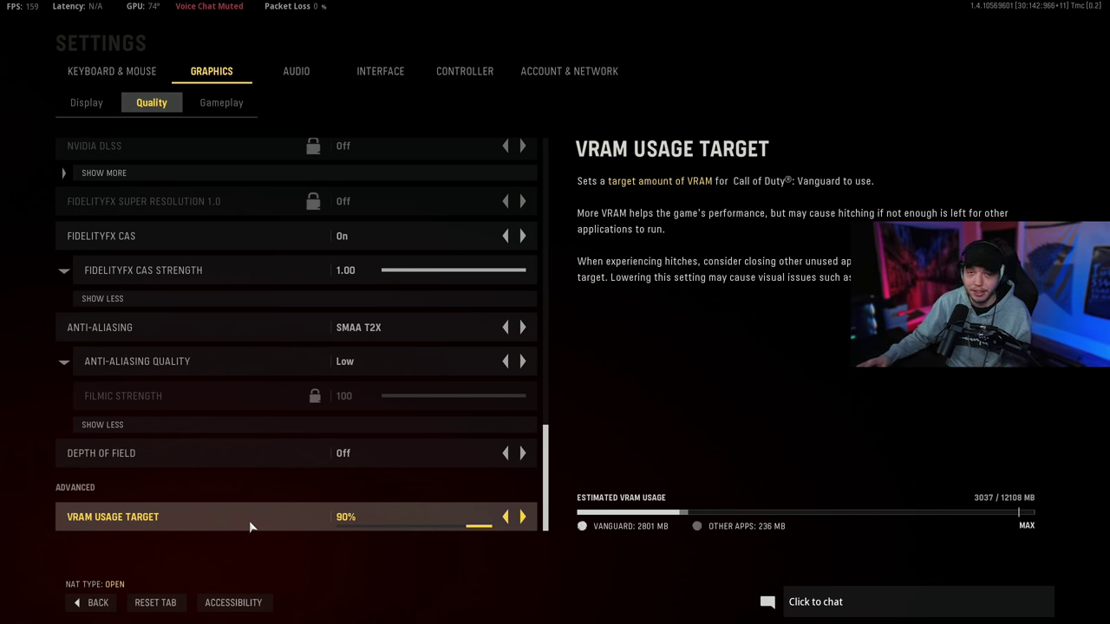
{"action": "left_click", "coordinate": [219, 106]}
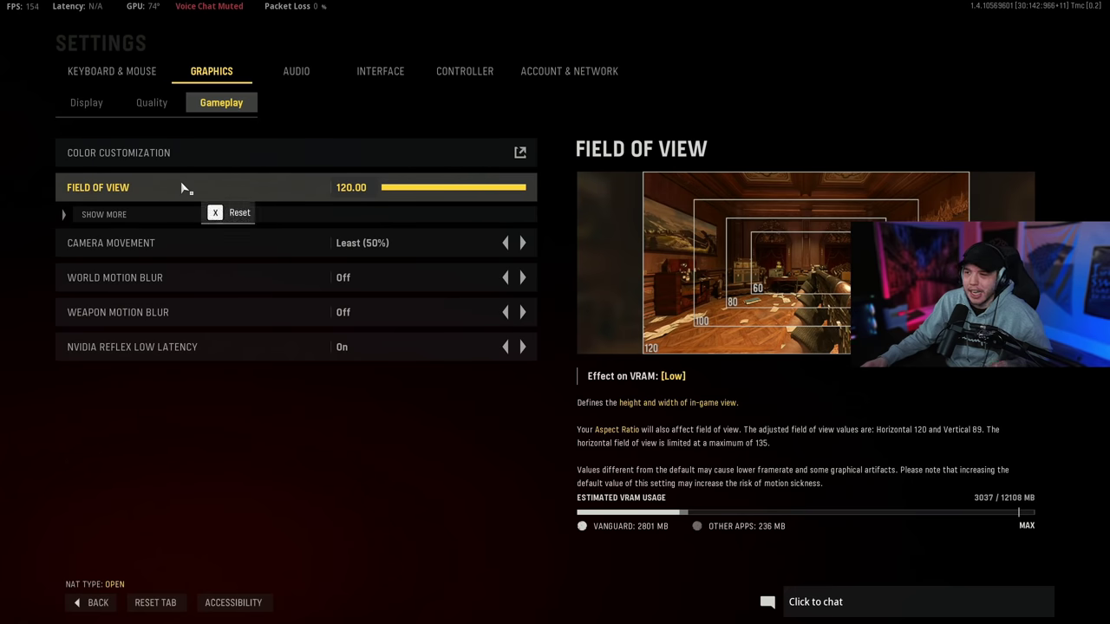
- Show ADS Field of View set to Affected, then open the Audio settings
{"action": "left_click", "coordinate": [159, 216]}
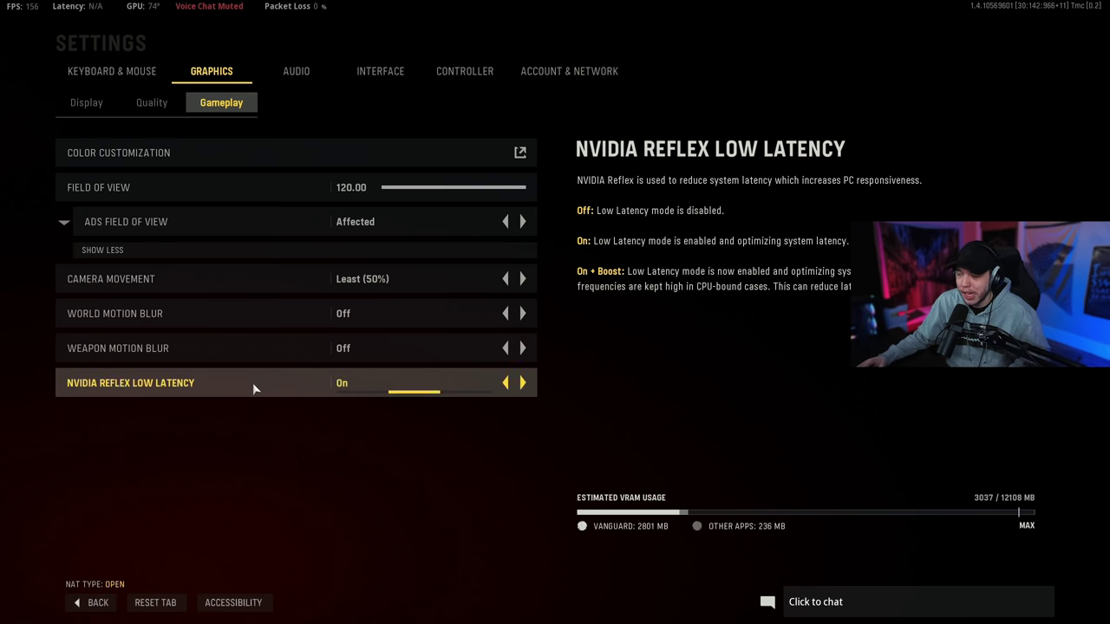
{"action": "left_click", "coordinate": [296, 71]}
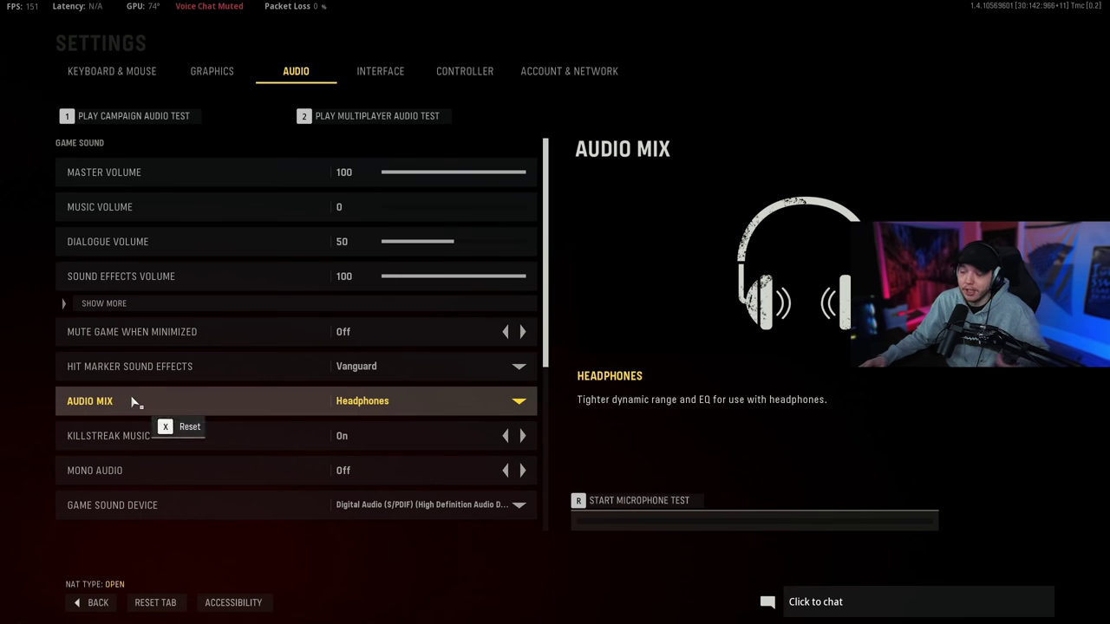
{"action": "left_click", "coordinate": [387, 411]}
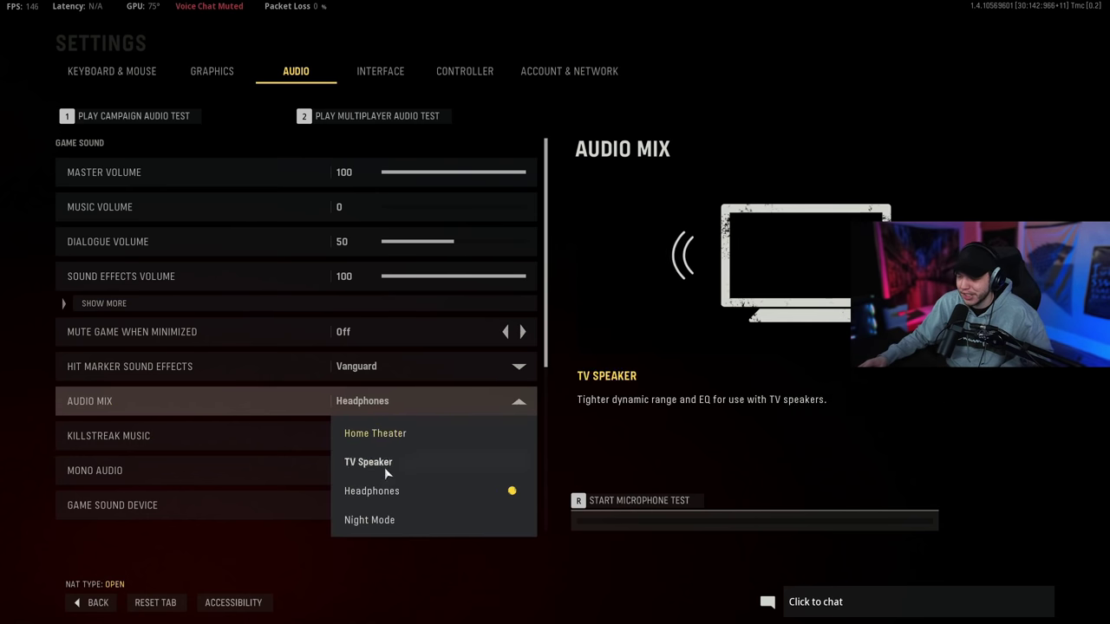
{"action": "left_click", "coordinate": [412, 400]}
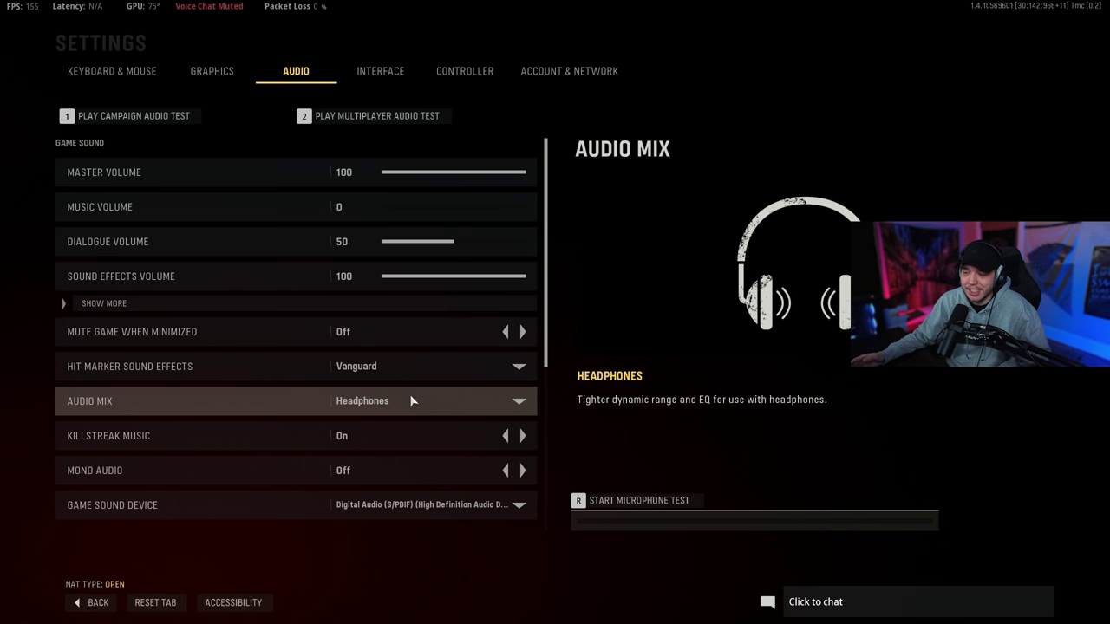